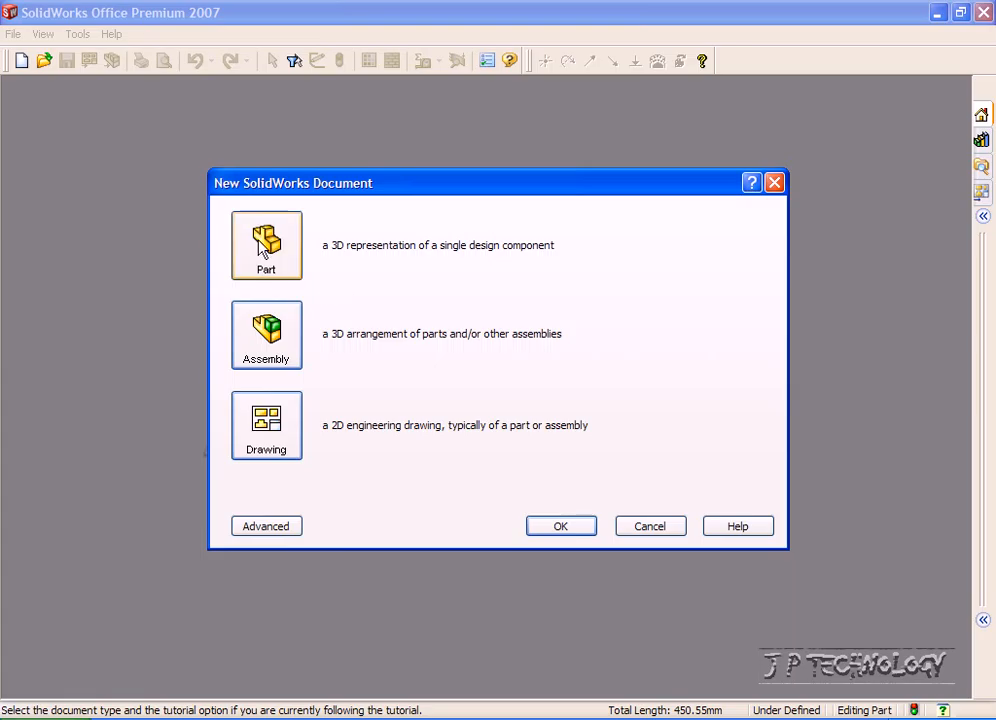
Create a new part document and start a line sketch on the Front Plane.
left_click(561, 526)
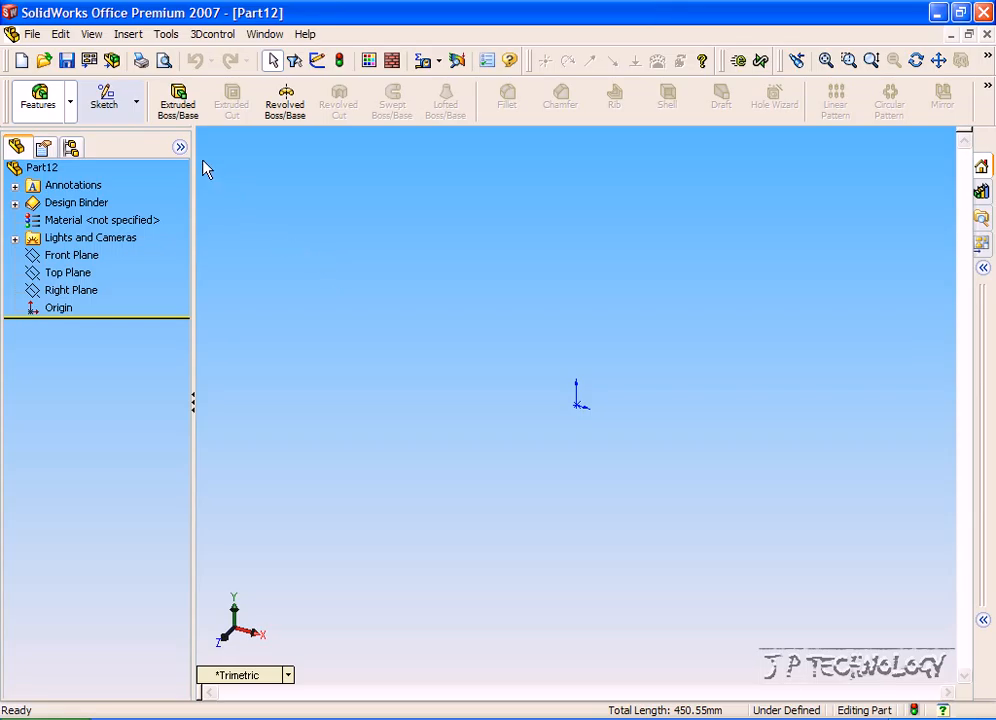
left_click(110, 108)
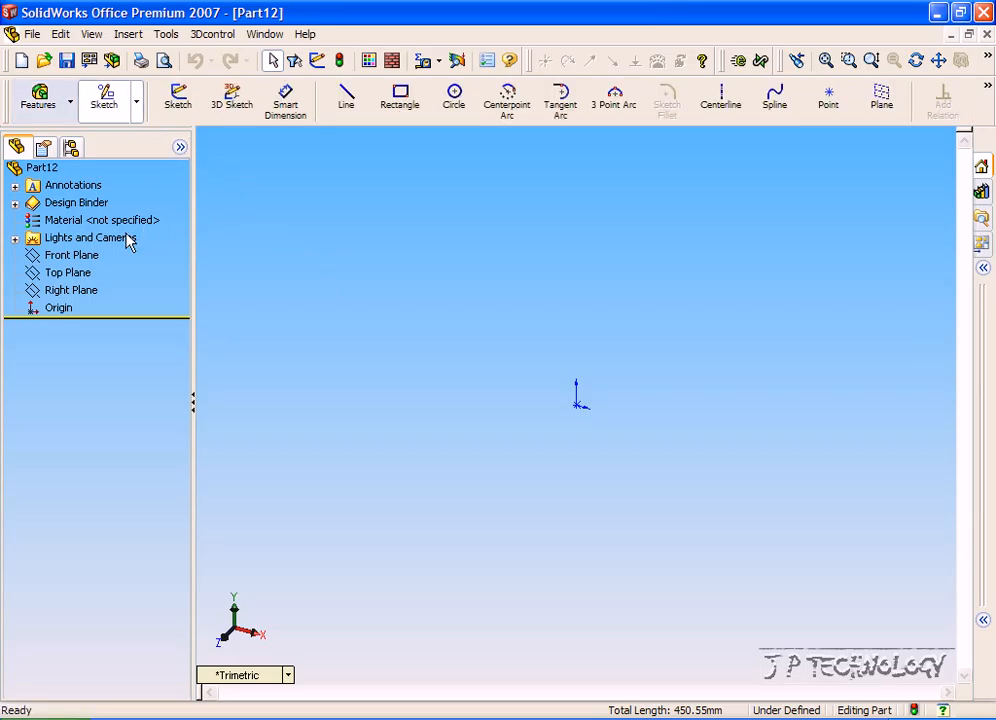
left_click(74, 256)
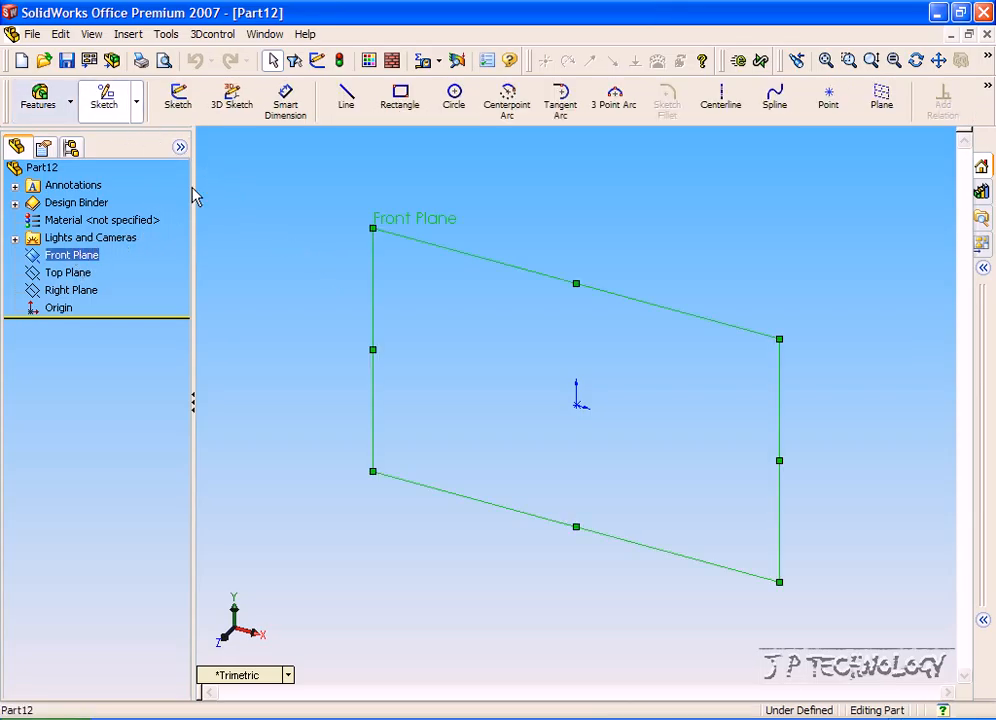
left_click(345, 103)
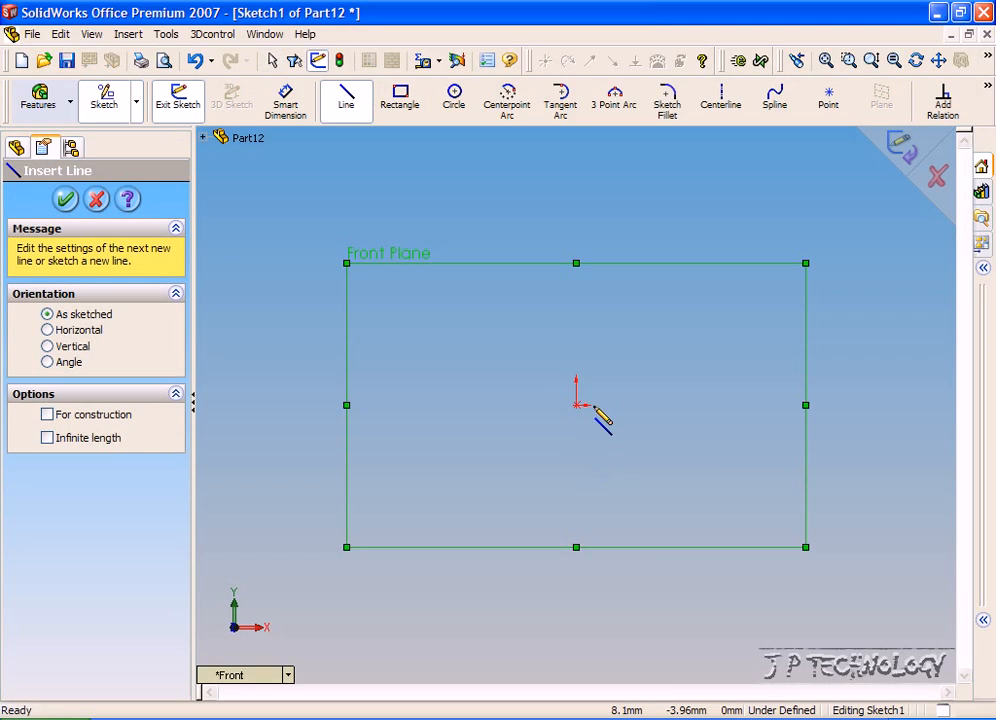
Sketch a closed five-sided outline starting and ending at the origin, with an upper edge about 63 mm and a right edge about 100 mm long.
left_click(578, 406)
left_click(656, 263)
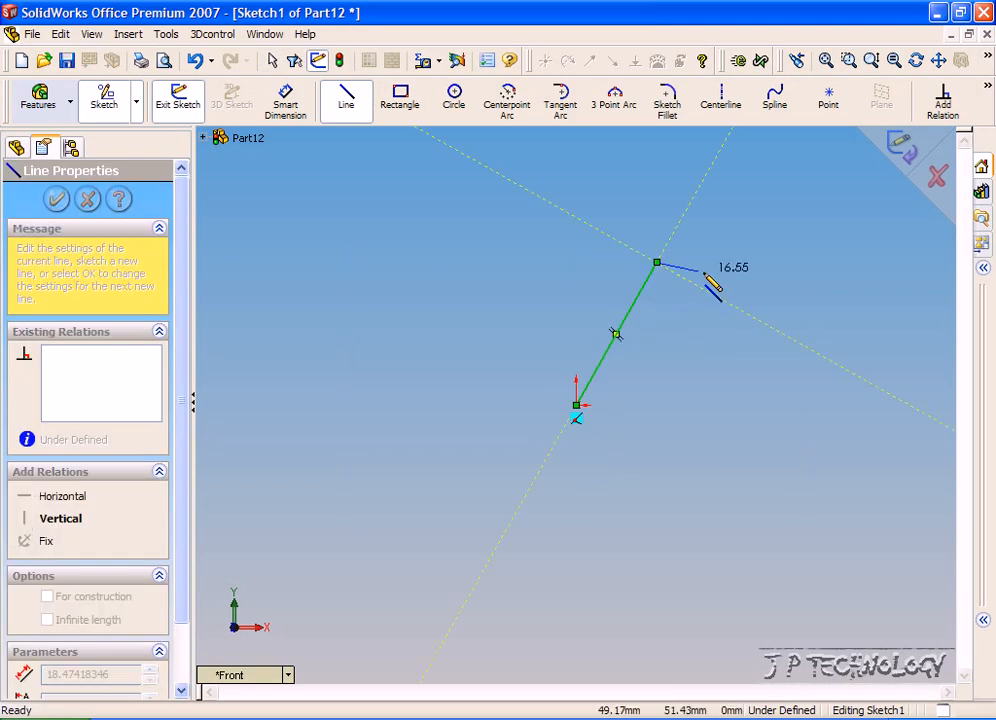
left_click(817, 285)
left_click(800, 542)
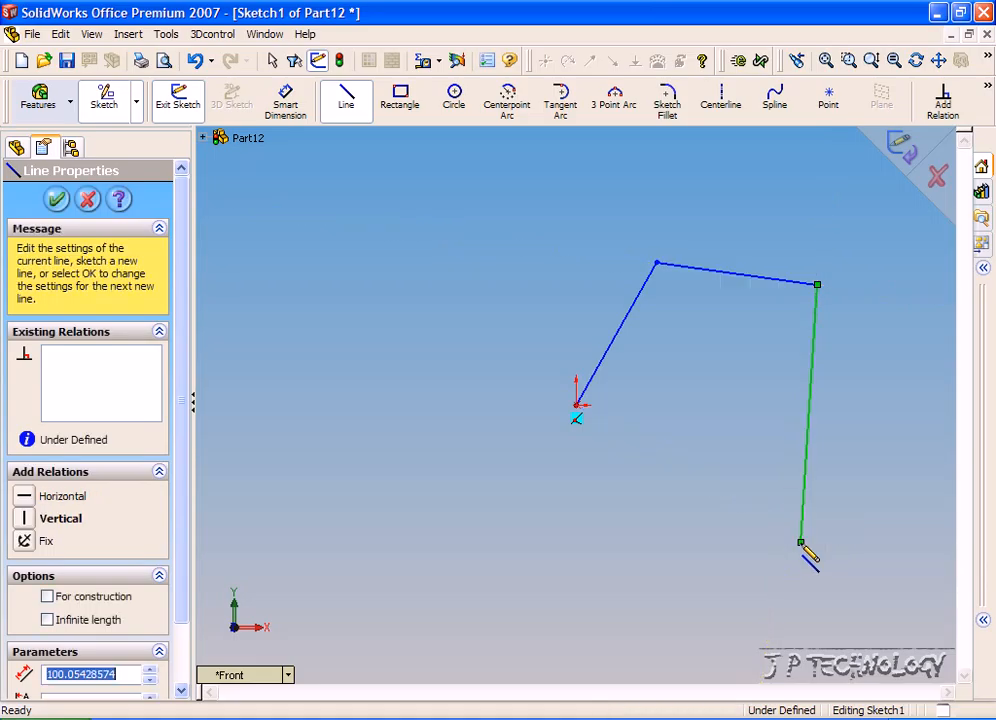
left_click(464, 495)
left_click(578, 407)
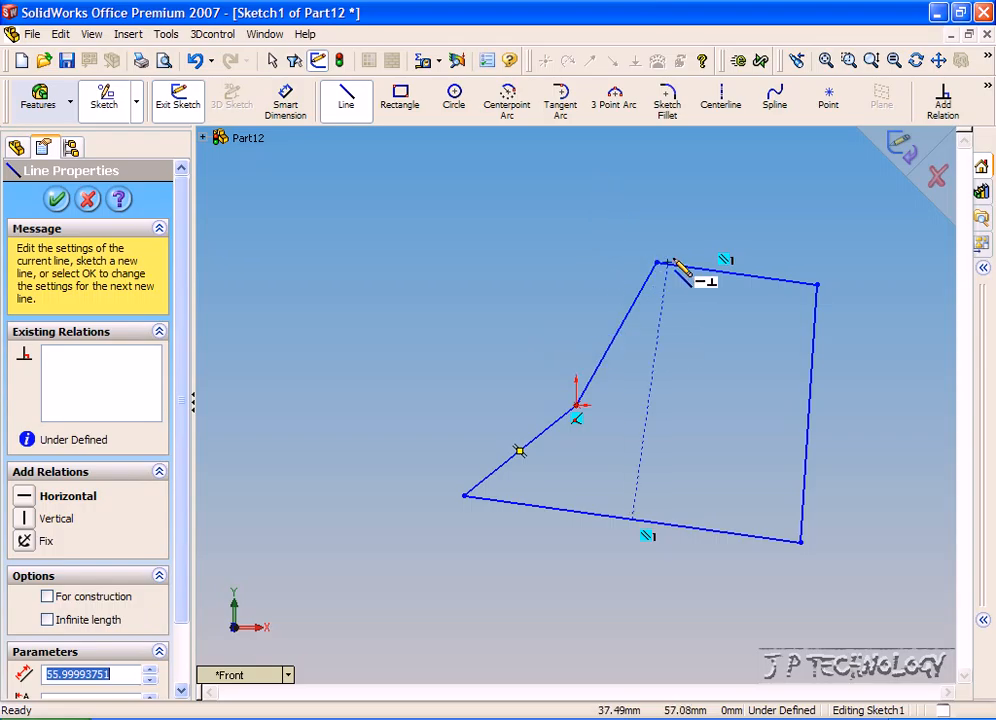
Try moving only the outline's upper edge from its left endpoint to a point above the shape, and undo the move.
key("z")
key("z")
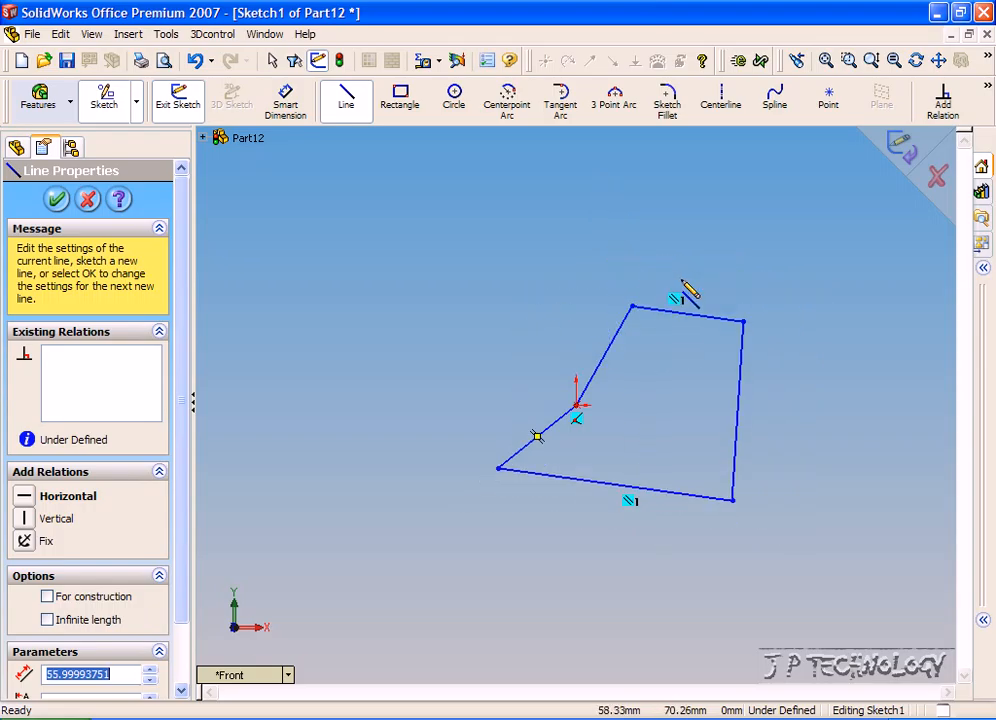
scroll(704, 327, "down", 2)
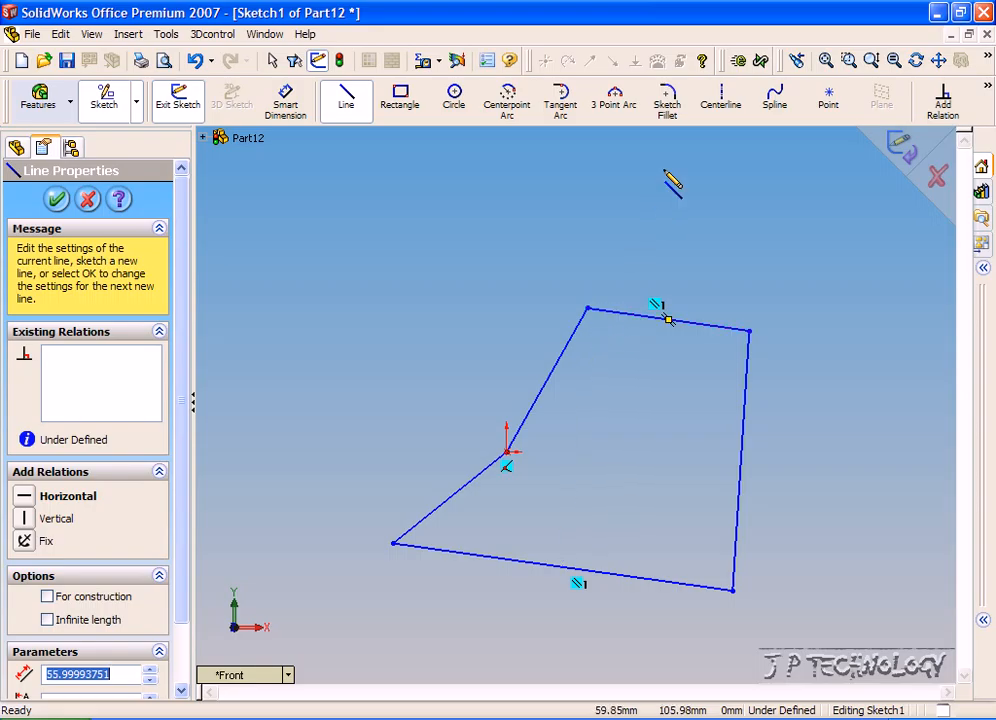
left_click(166, 35)
mouse_move(188, 194)
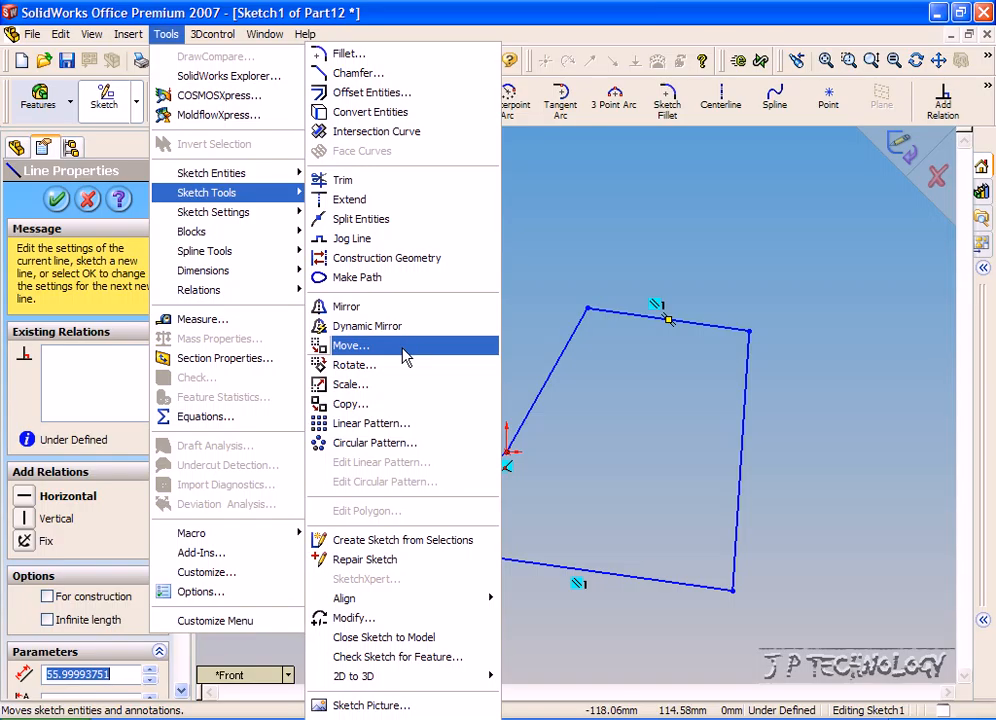
left_click(404, 350)
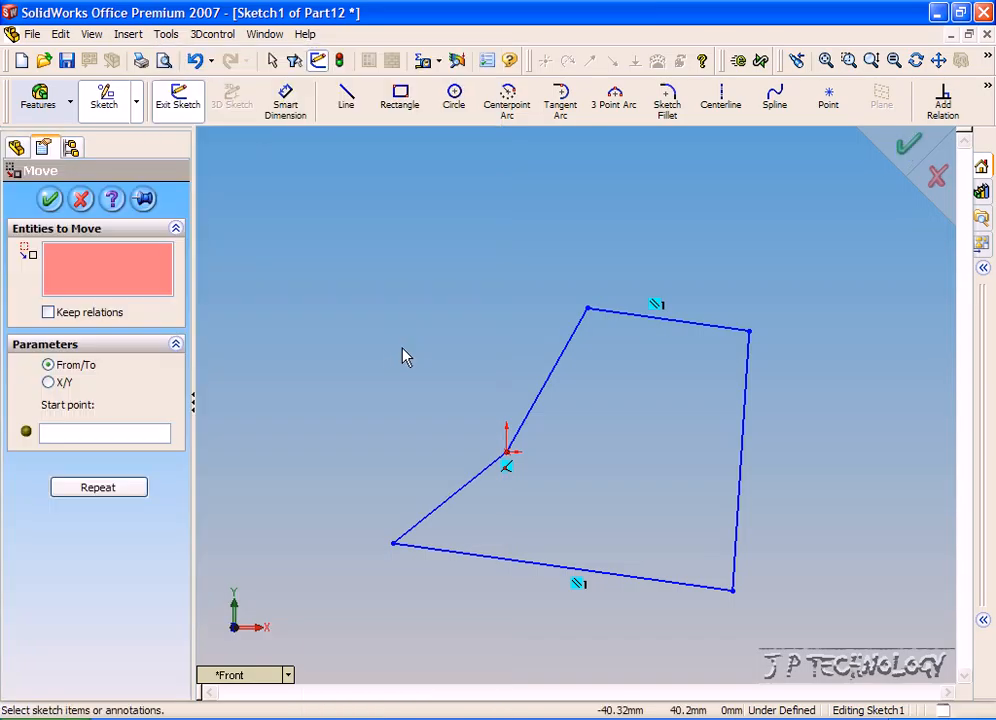
left_click(625, 319)
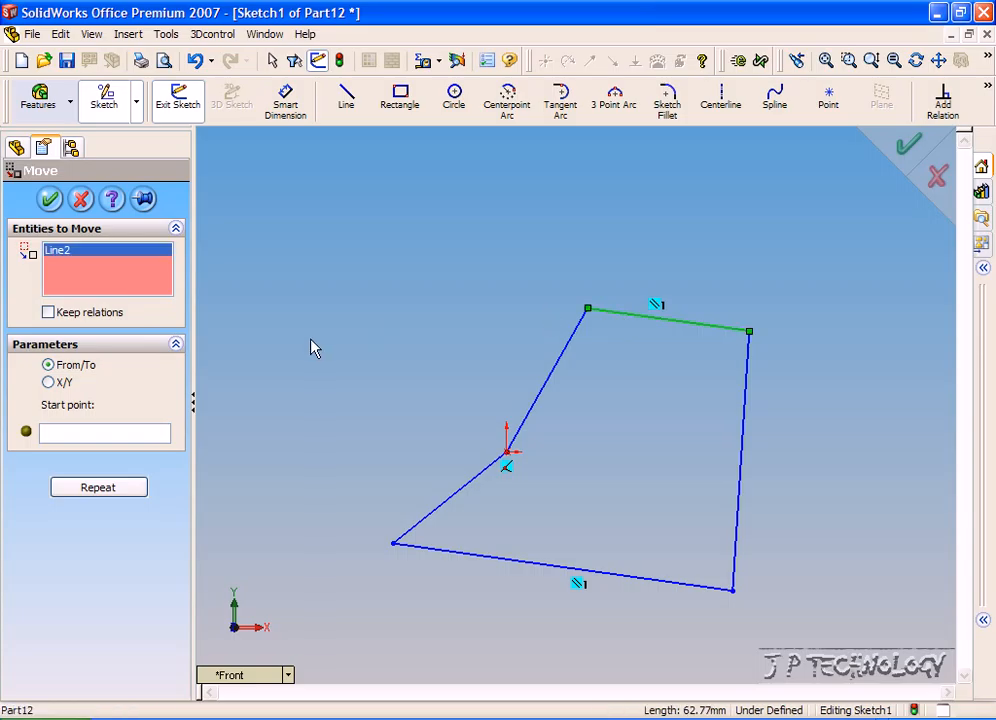
left_click(58, 433)
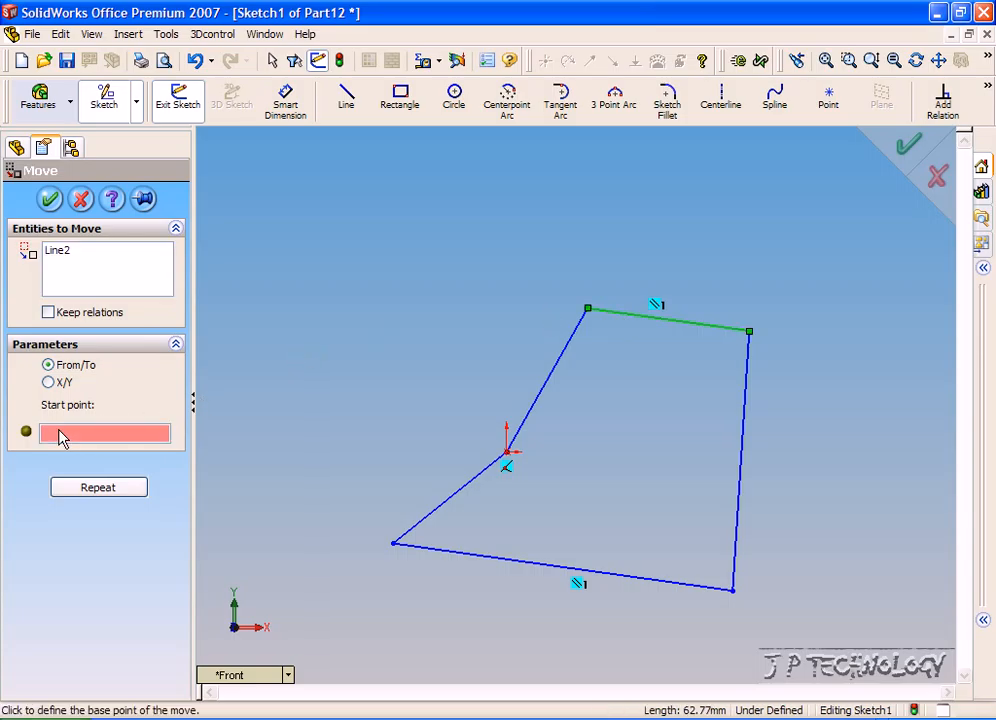
left_click(588, 310)
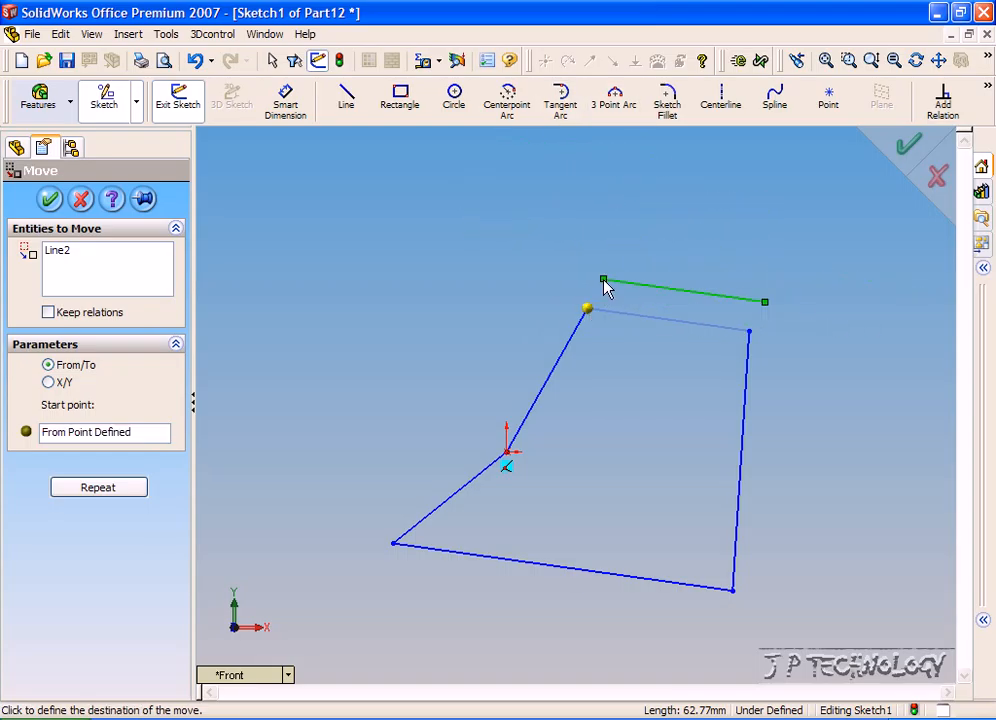
left_click(604, 188)
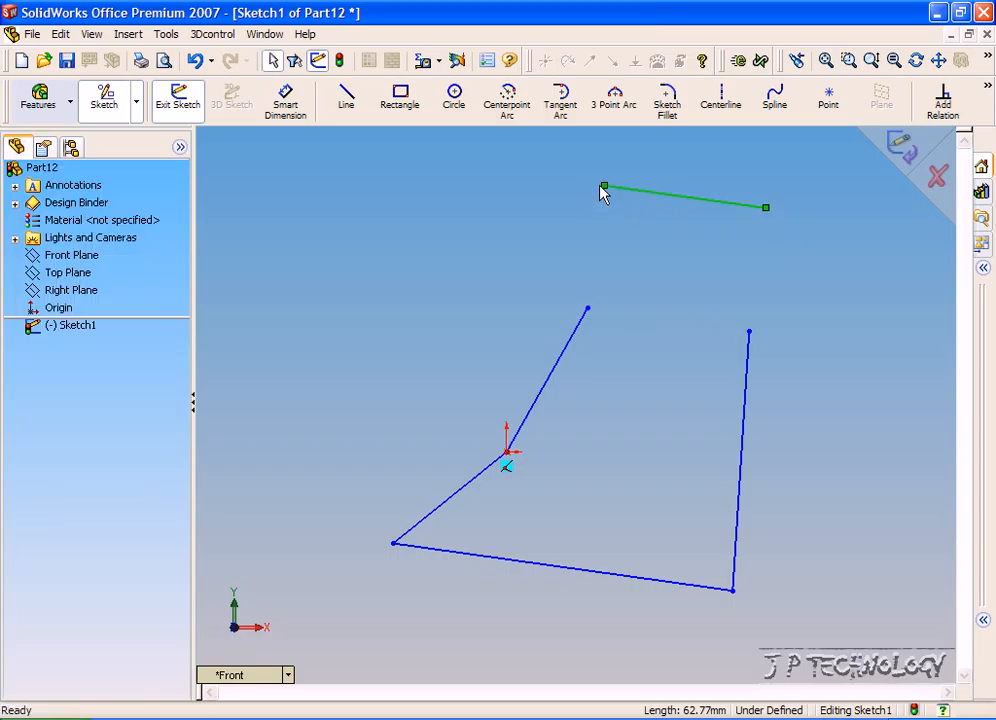
mouse_move(763, 322)
middle_mouse_down()
mouse_move(776, 236)
mouse_move(719, 287)
mouse_move(743, 305)
middle_mouse_up()
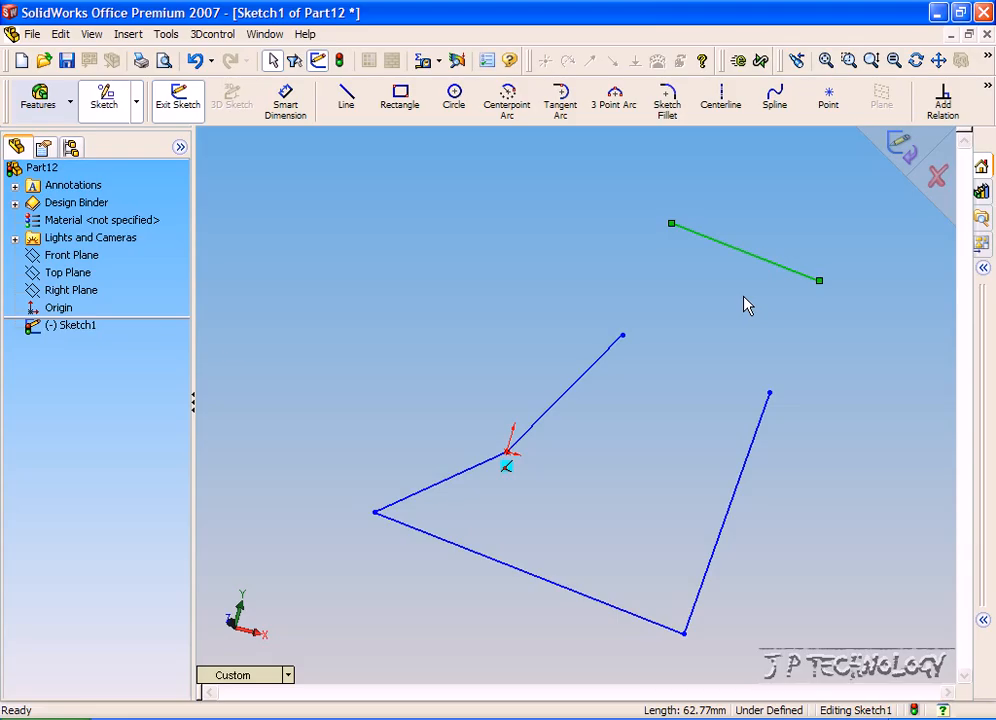
key("ctrl+z")
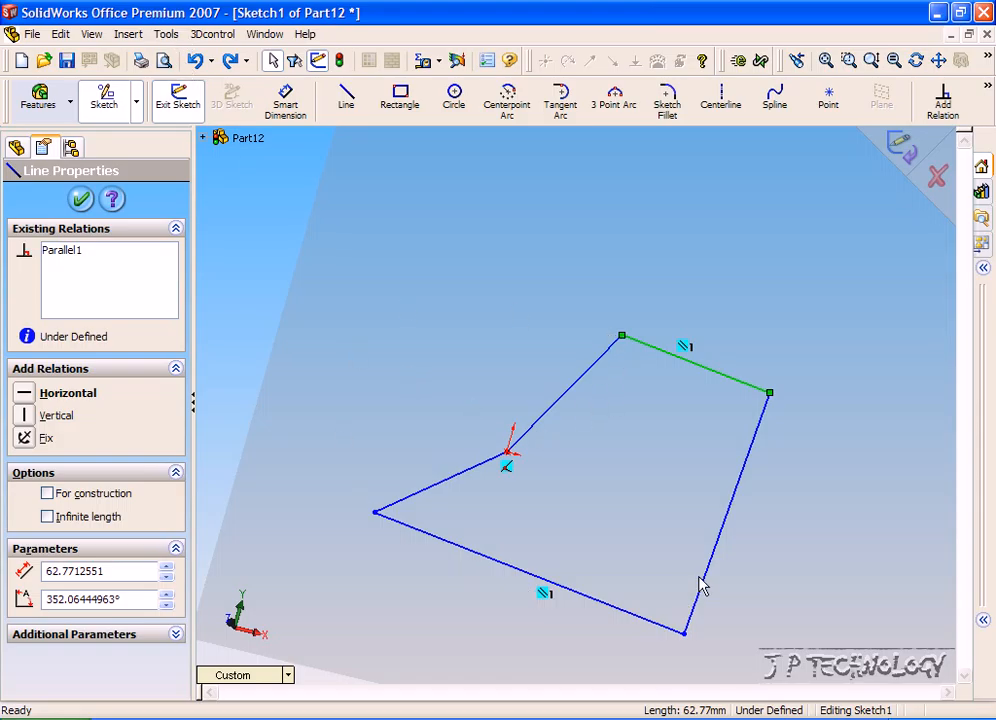
Move all five outline lines together, using the vertex at the origin as start point and placing it up and to the left of the origin.
left_click(166, 34)
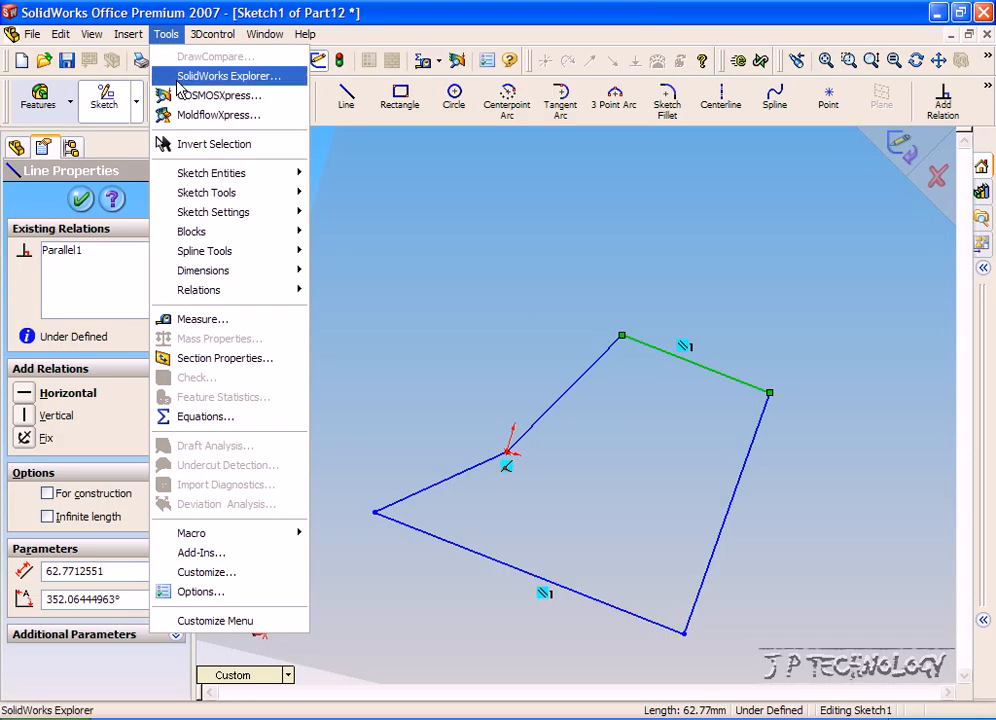
mouse_move(221, 195)
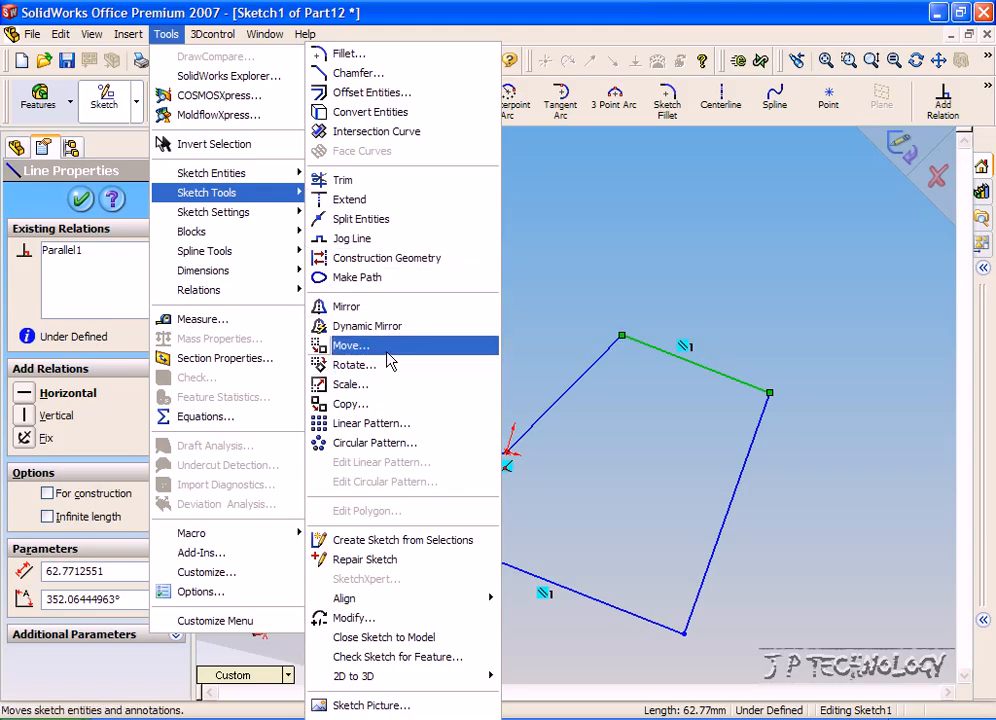
left_click(352, 345)
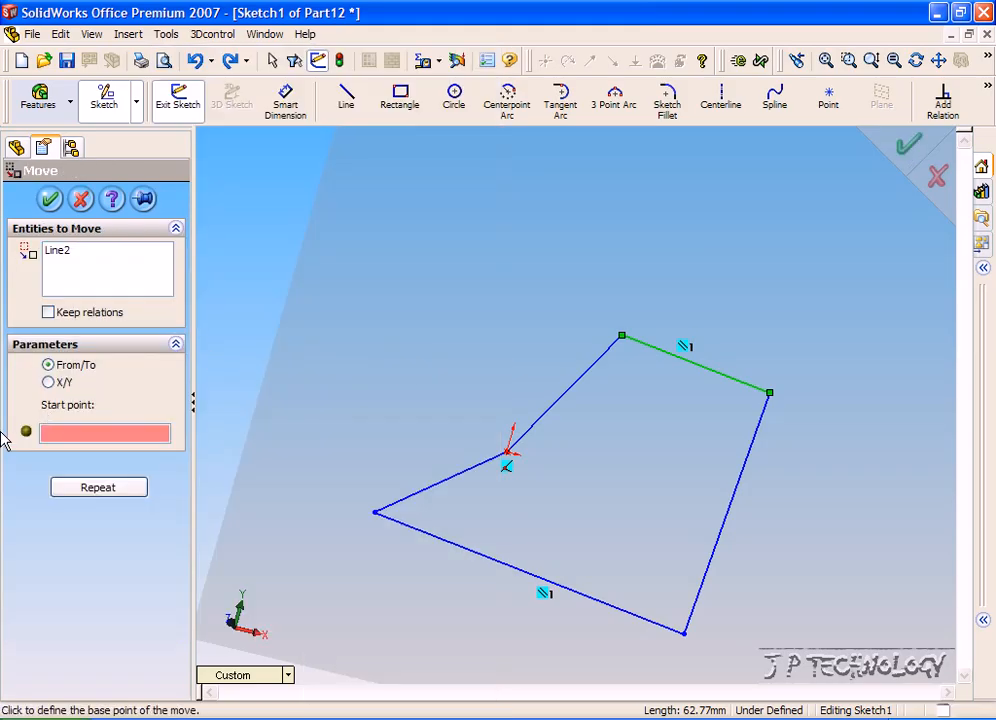
left_click(84, 256)
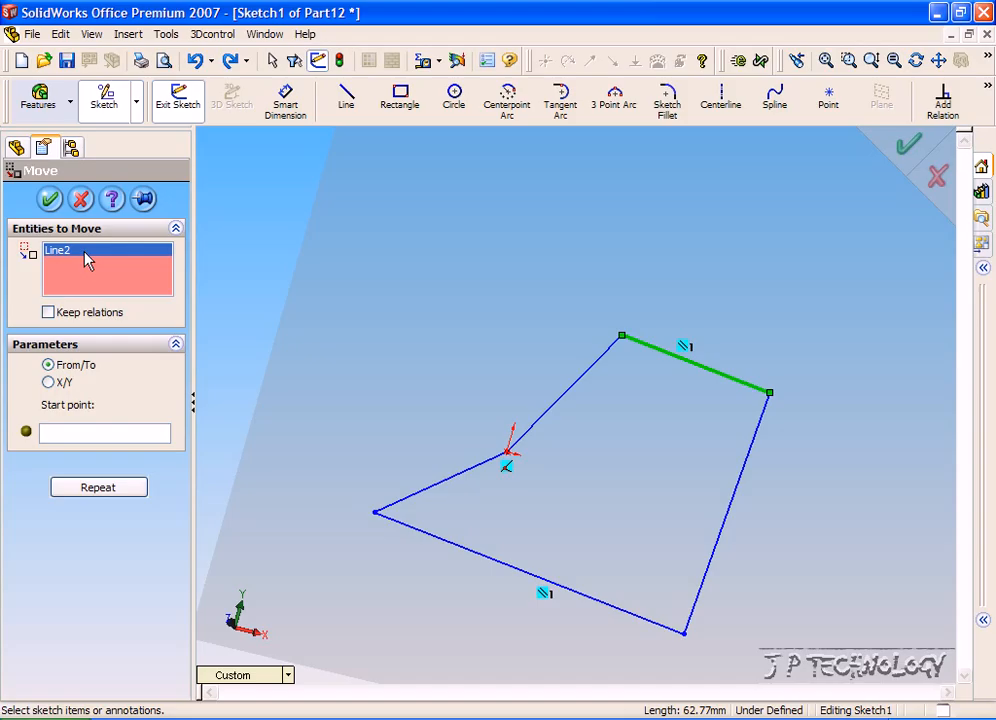
left_click(586, 384)
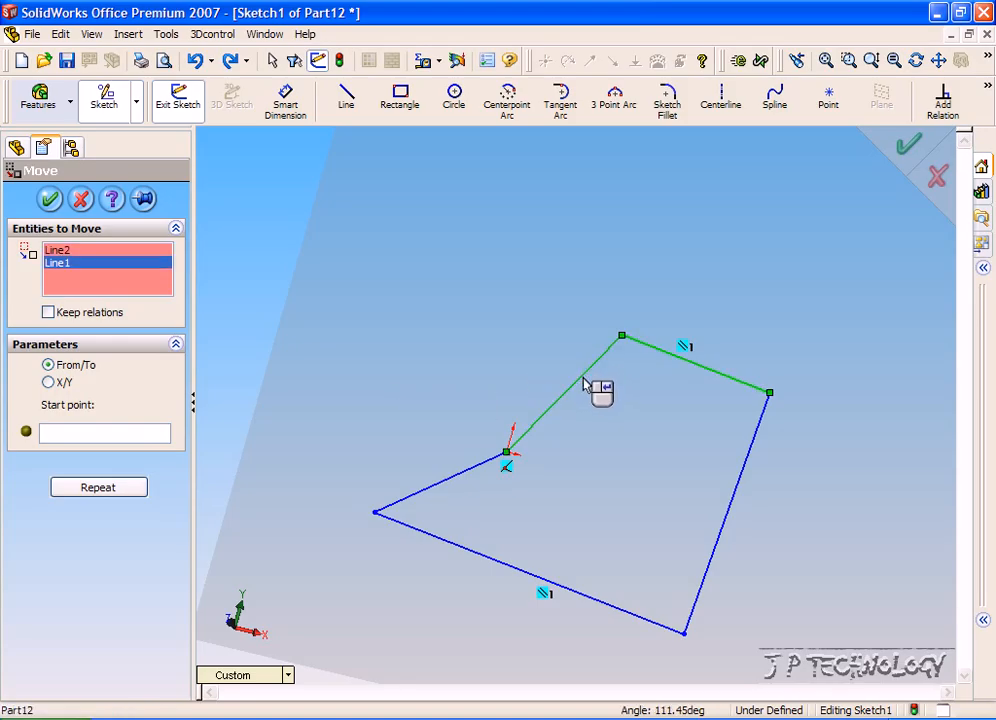
left_click(425, 491)
left_click(434, 536)
left_click(706, 568)
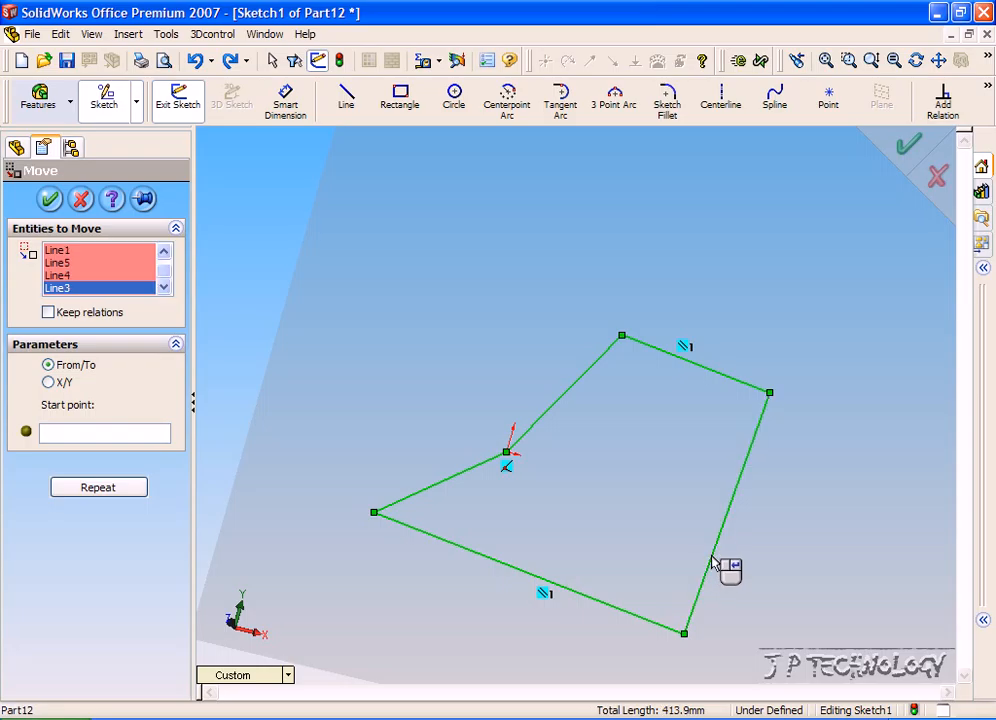
left_click(60, 438)
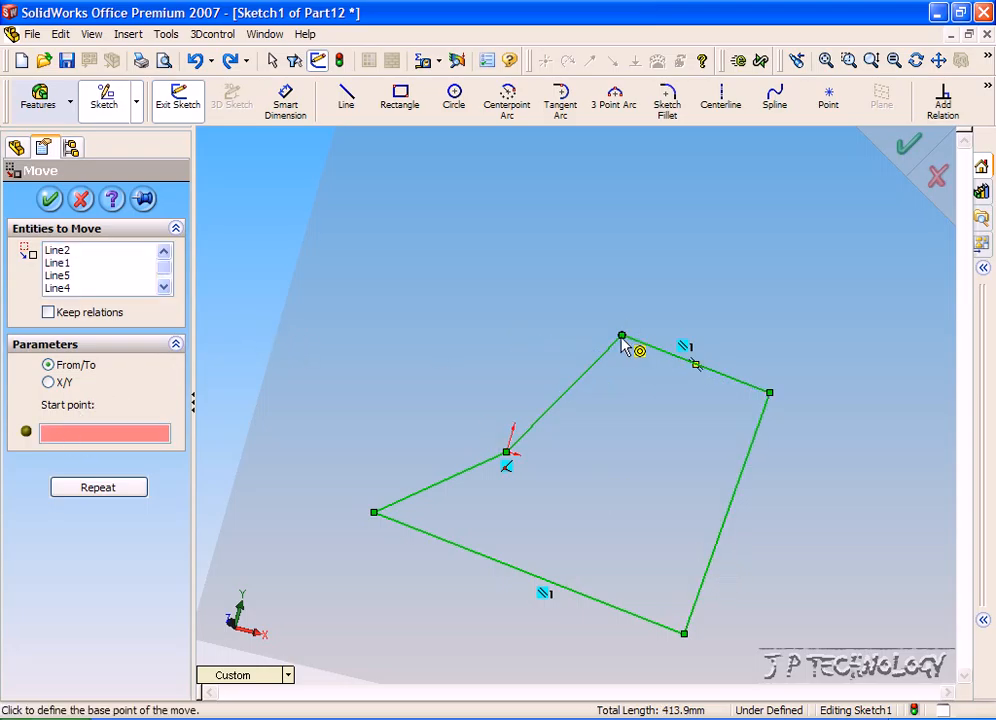
left_click(506, 455)
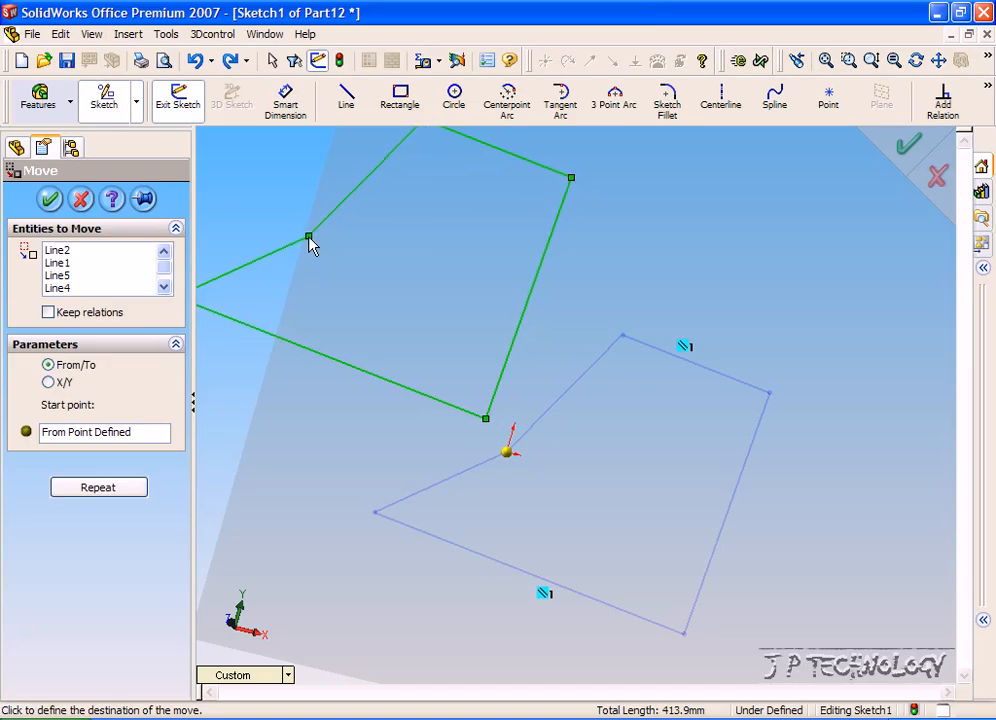
left_click(307, 240)
key("f")
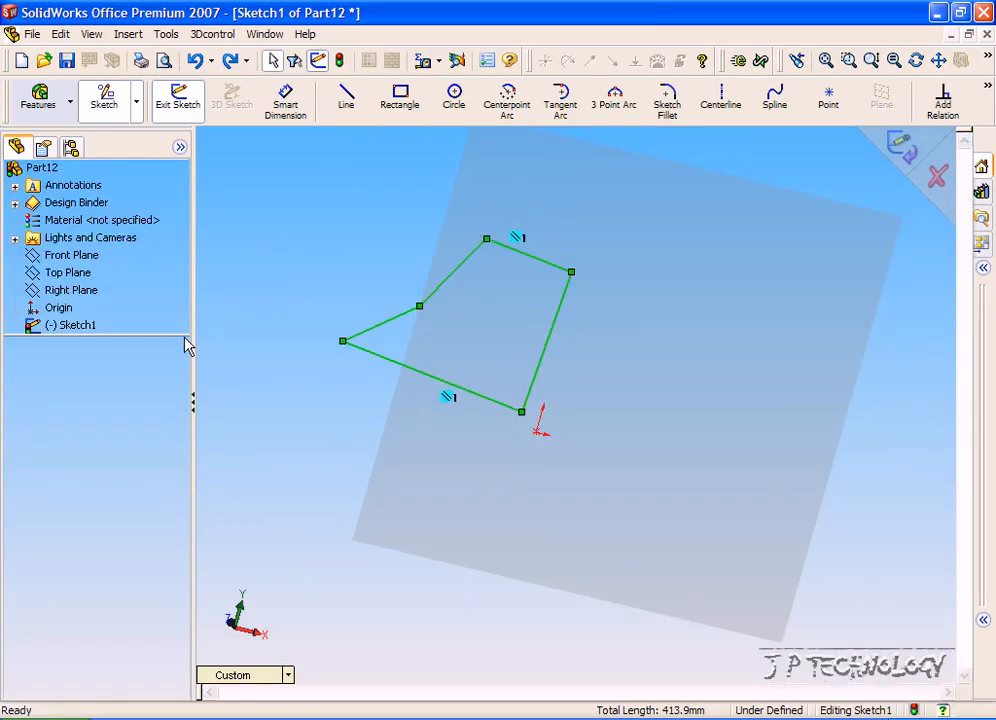
left_click(624, 400)
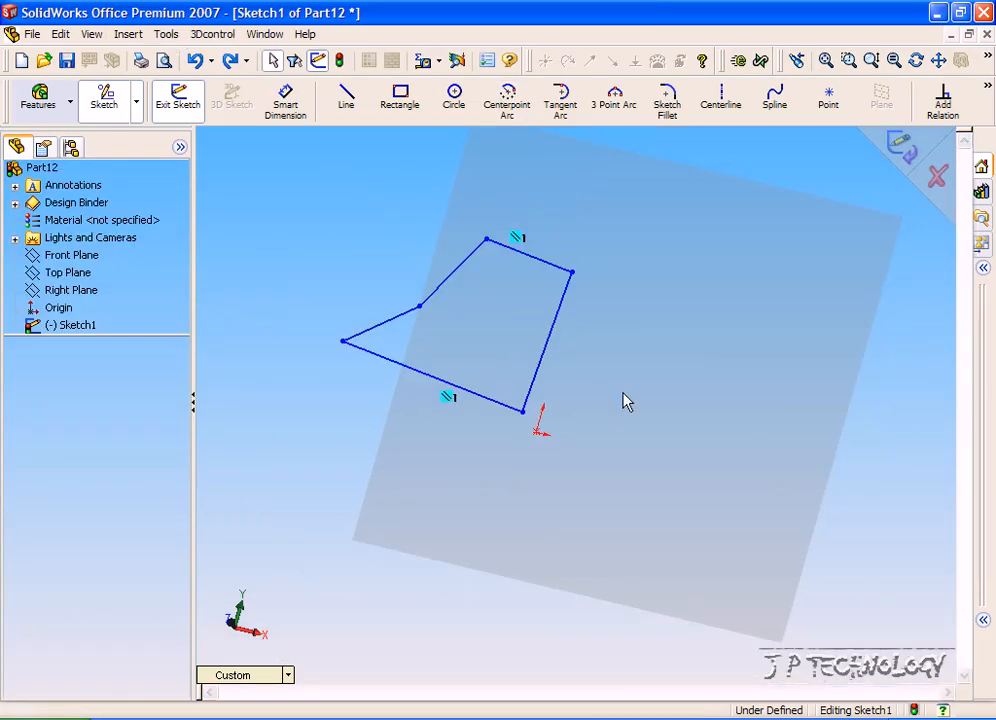
Start the Move sketch tool and select all five outline lines as the entities to move.
scroll(596, 251, "down", 4)
scroll(570, 400, "up", 2)
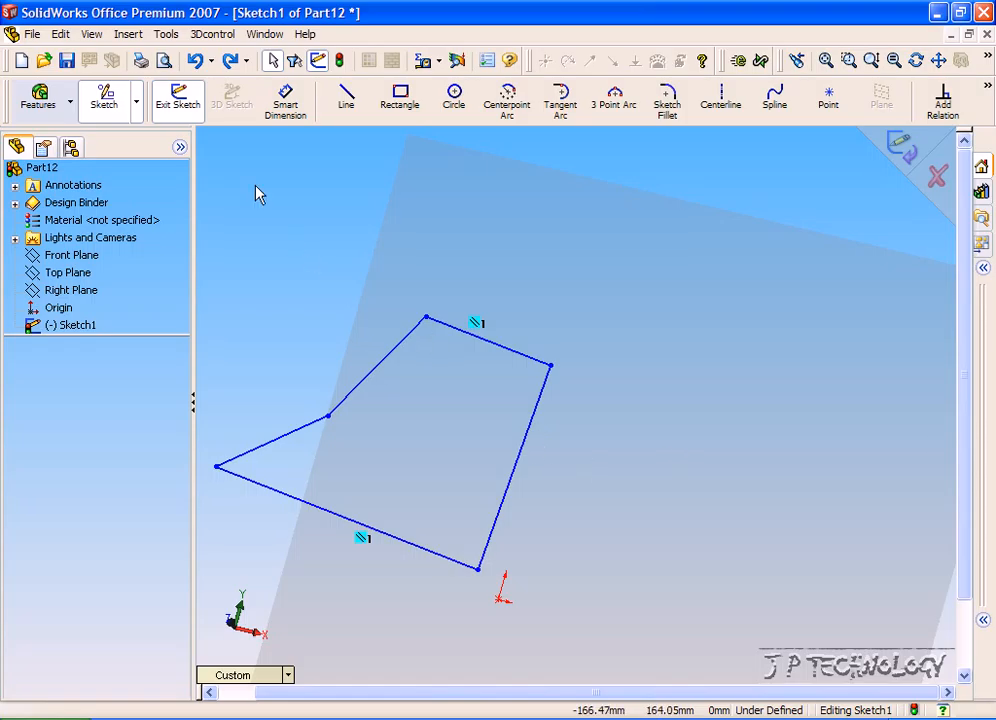
left_click(172, 36)
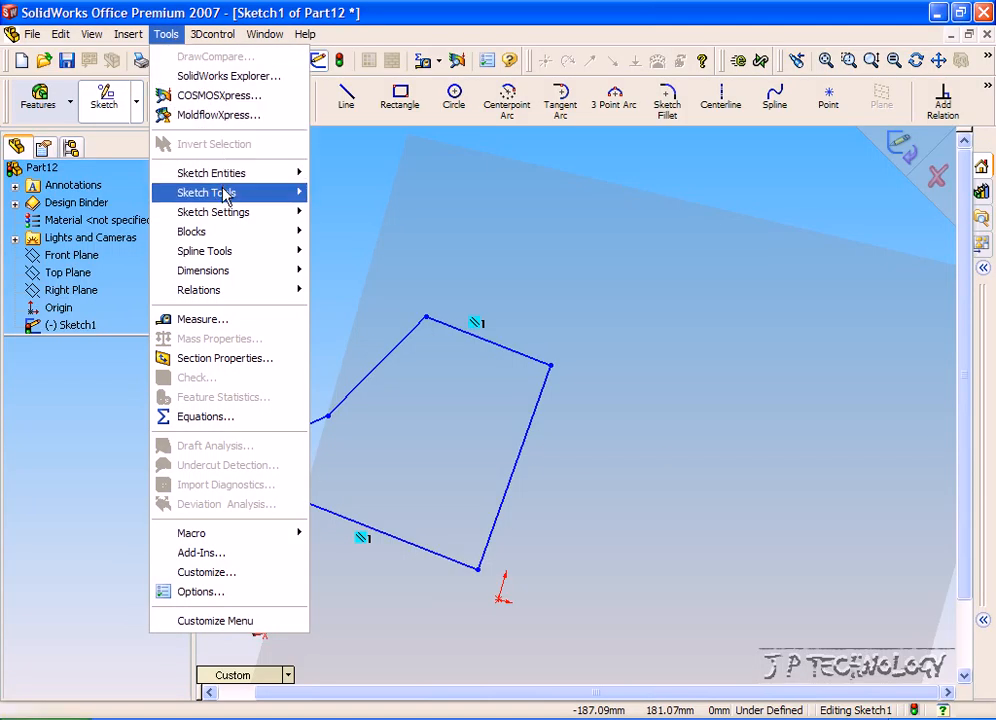
mouse_move(223, 197)
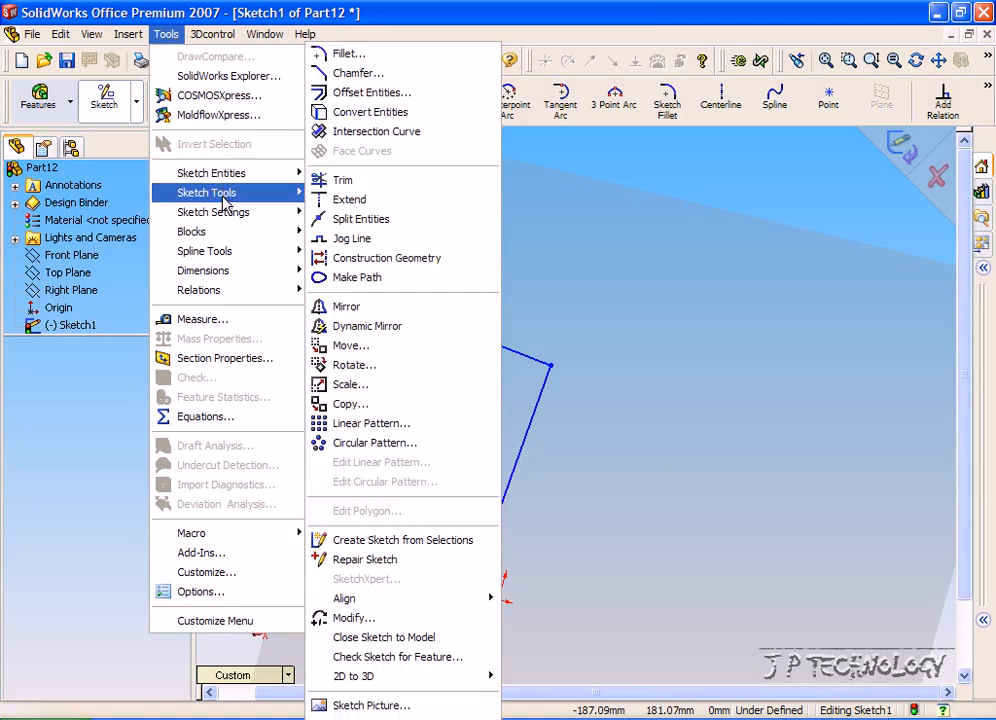
left_click(372, 345)
left_click(440, 323)
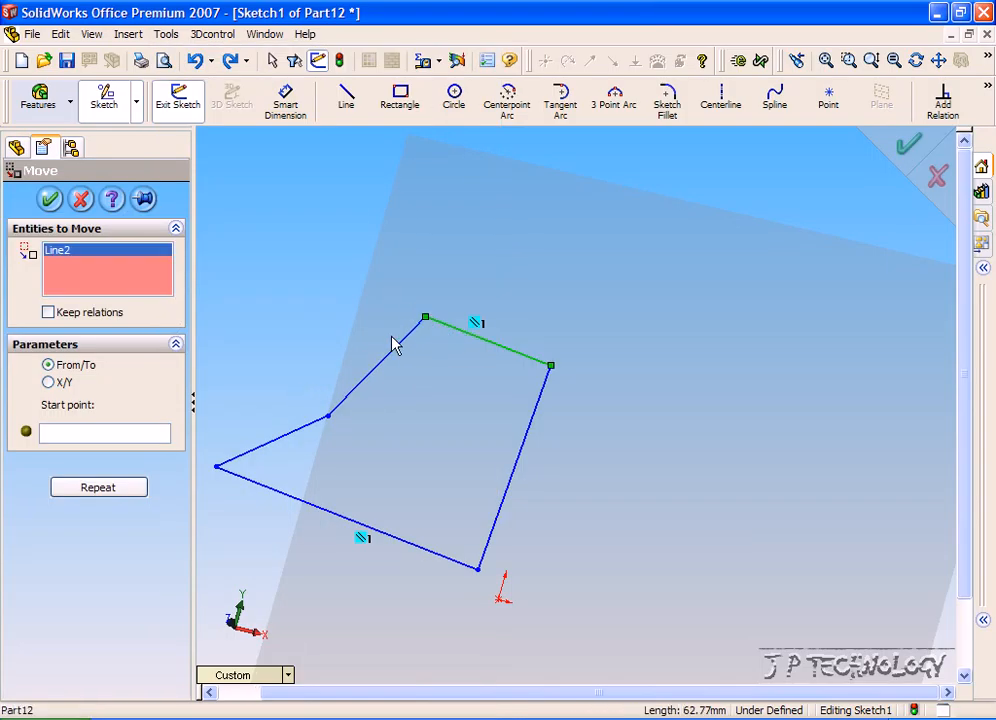
left_click(389, 357)
left_click(305, 440)
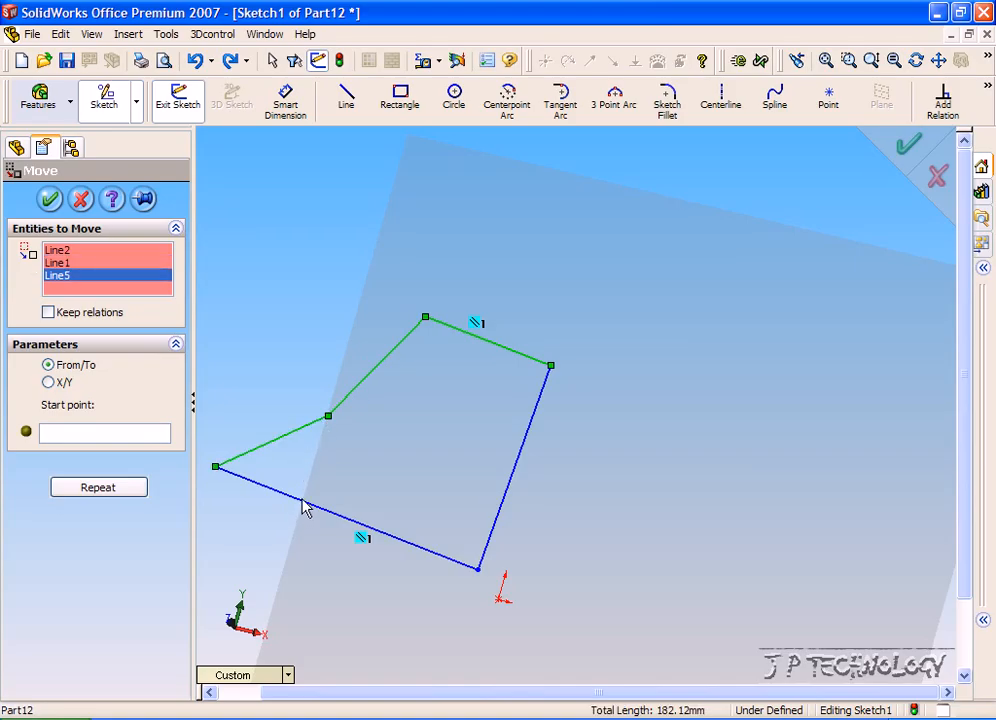
left_click(305, 508)
left_click(503, 516)
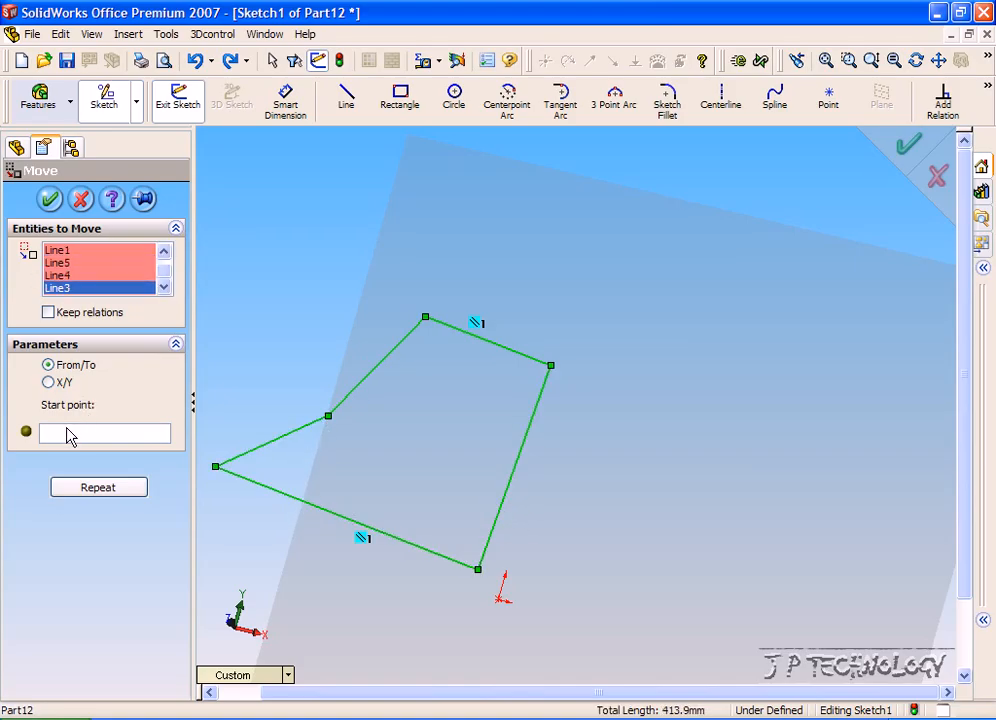
Move the five selected lines by X/Y offsets of 10 mm in X and 10 mm in Y.
left_click(48, 382)
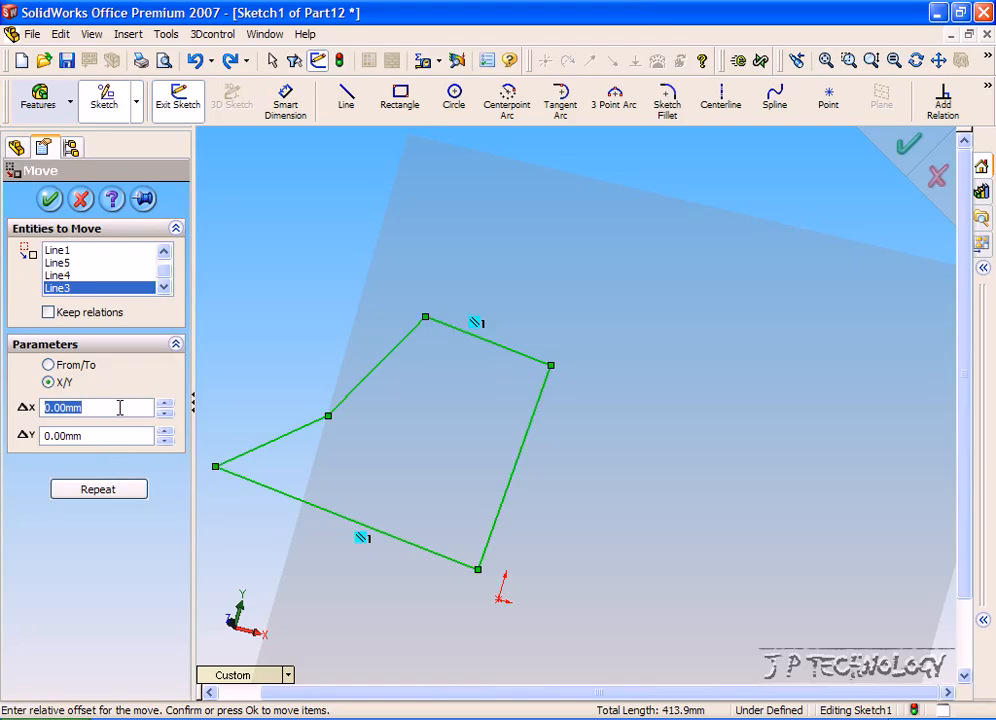
type("10")
left_click(100, 437)
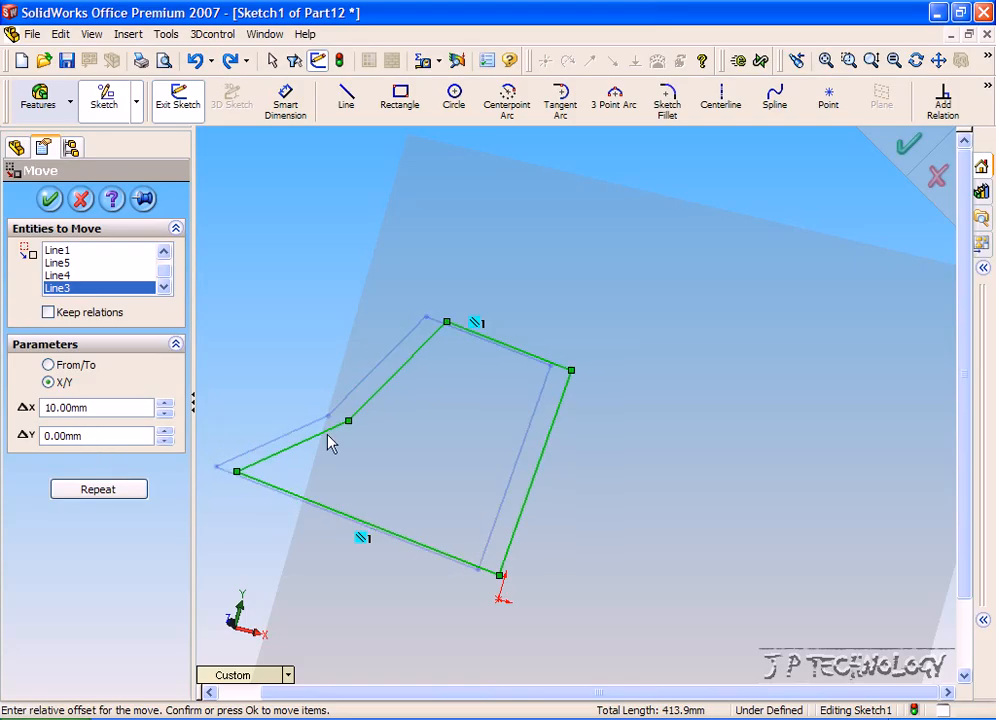
mouse_move(402, 442)
middle_mouse_down()
mouse_move(418, 418)
mouse_move(399, 494)
mouse_move(440, 391)
mouse_move(387, 487)
middle_mouse_up()
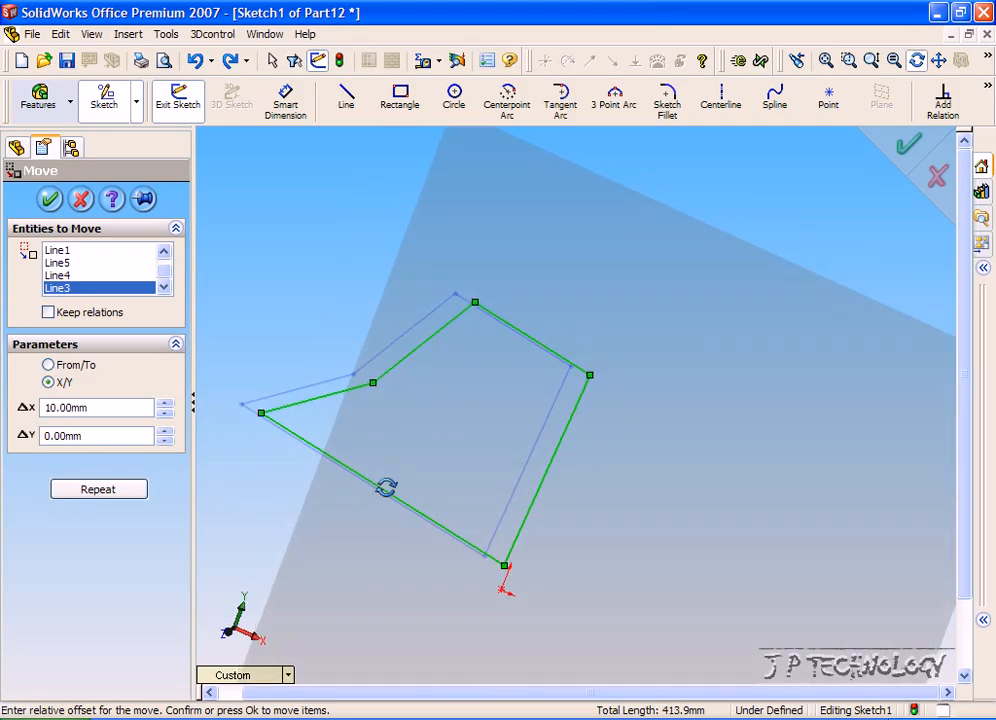
double_click(107, 437)
type("10")
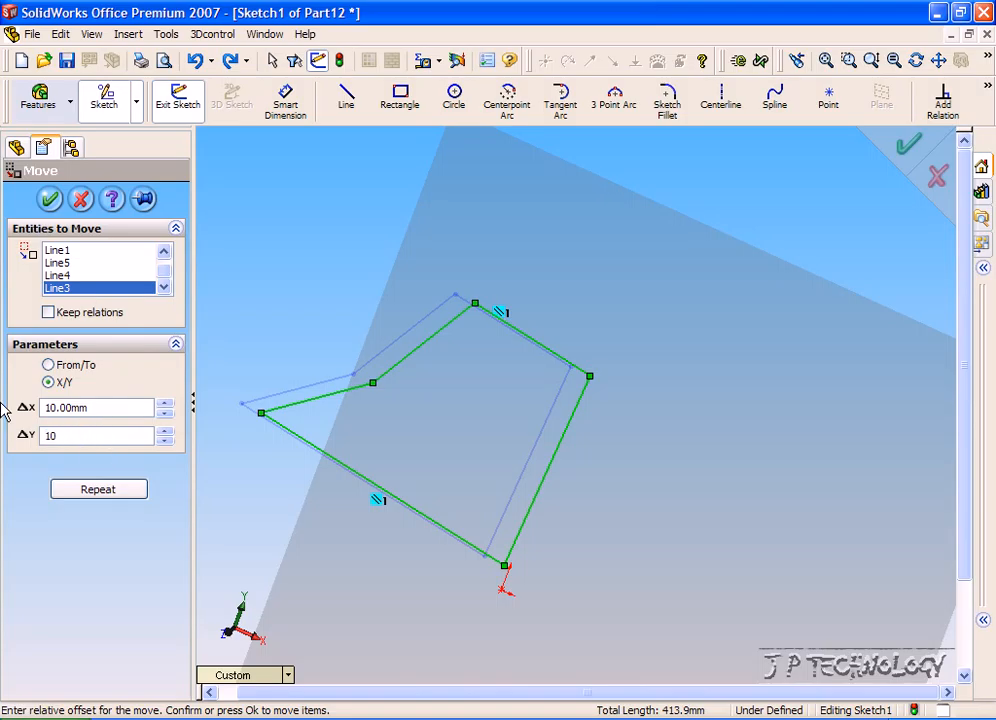
left_click(121, 409)
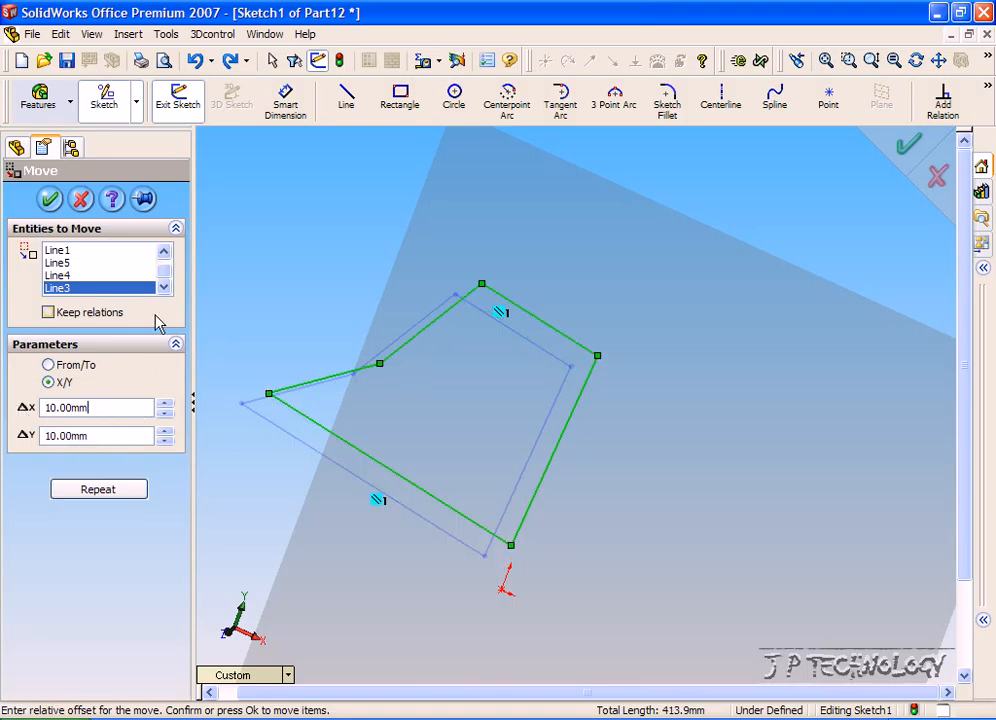
left_click(50, 199)
Start another X/Y move of all five outline lines with offsets of 50 mm in X and -30 mm in Y.
mouse_move(442, 338)
middle_mouse_down()
mouse_move(378, 382)
mouse_move(463, 281)
mouse_move(485, 273)
mouse_move(556, 289)
mouse_move(618, 321)
mouse_move(562, 316)
middle_mouse_up()
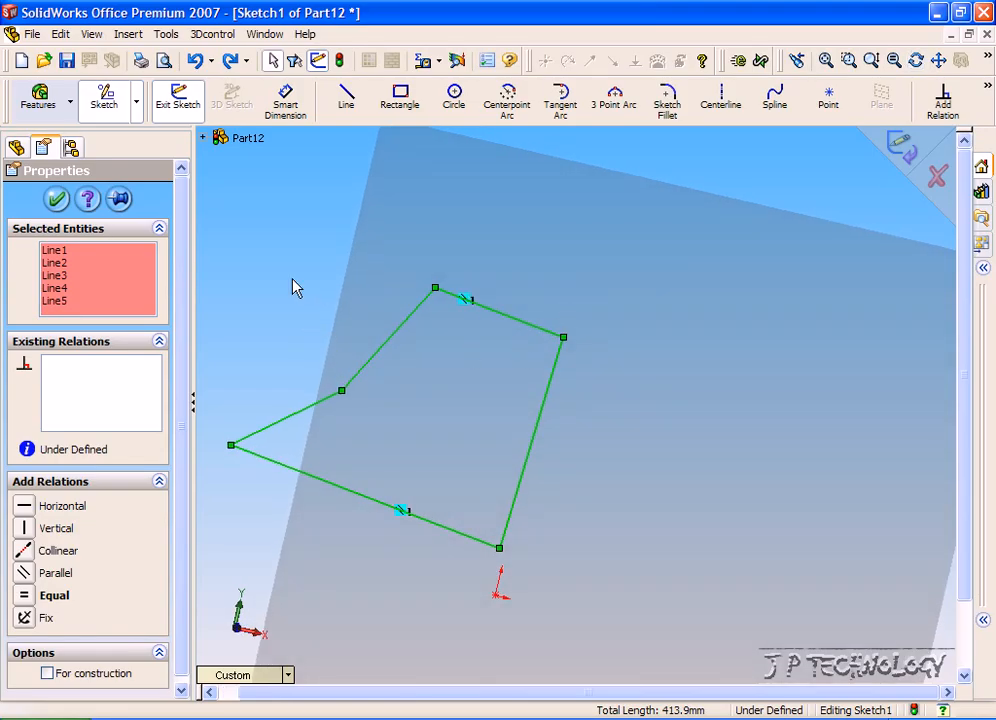
left_click(166, 34)
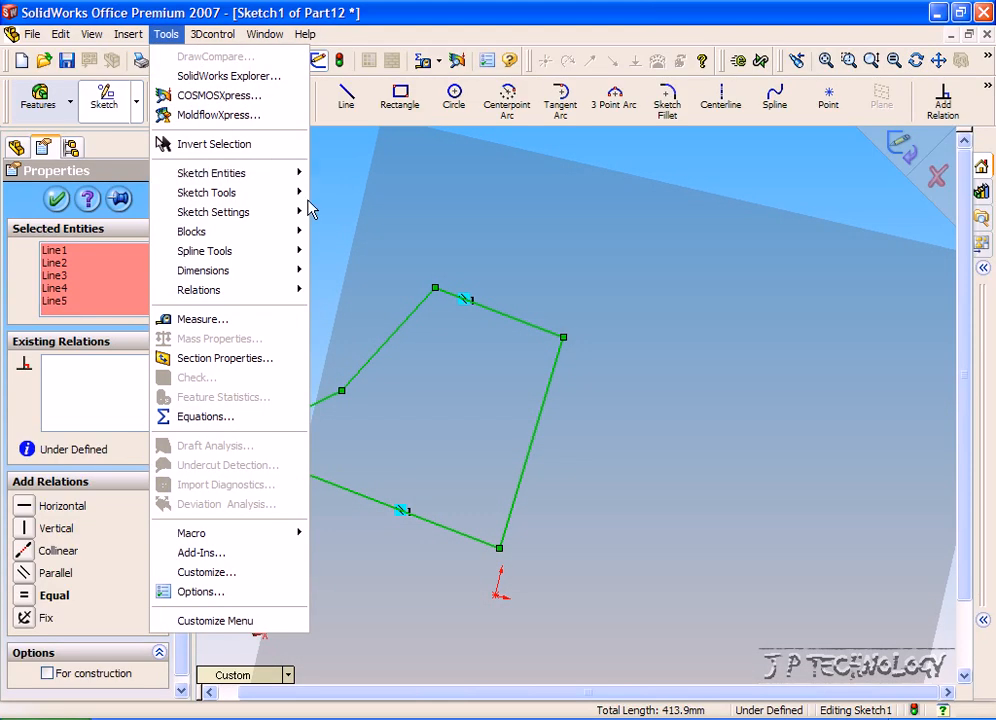
mouse_move(283, 207)
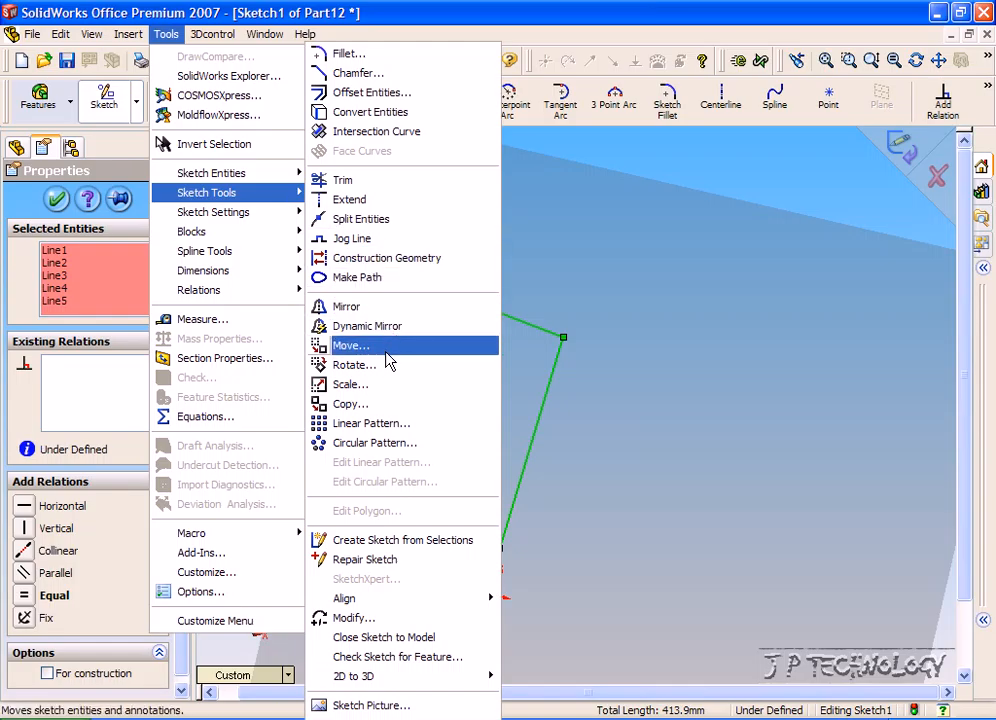
left_click(350, 346)
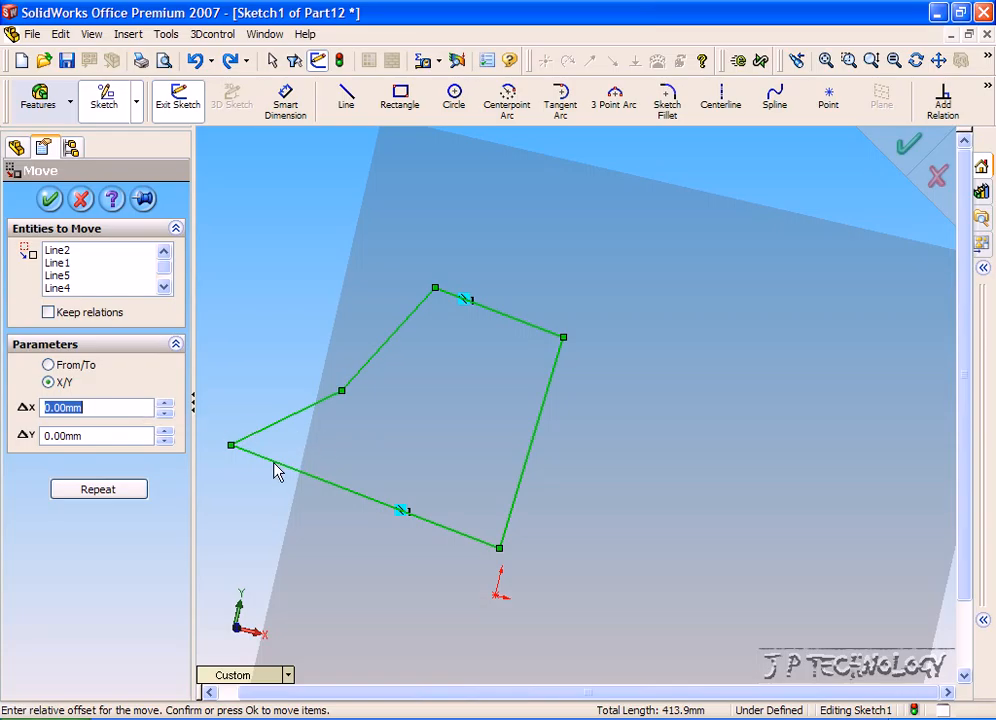
left_click_drag(349, 391, 368, 396)
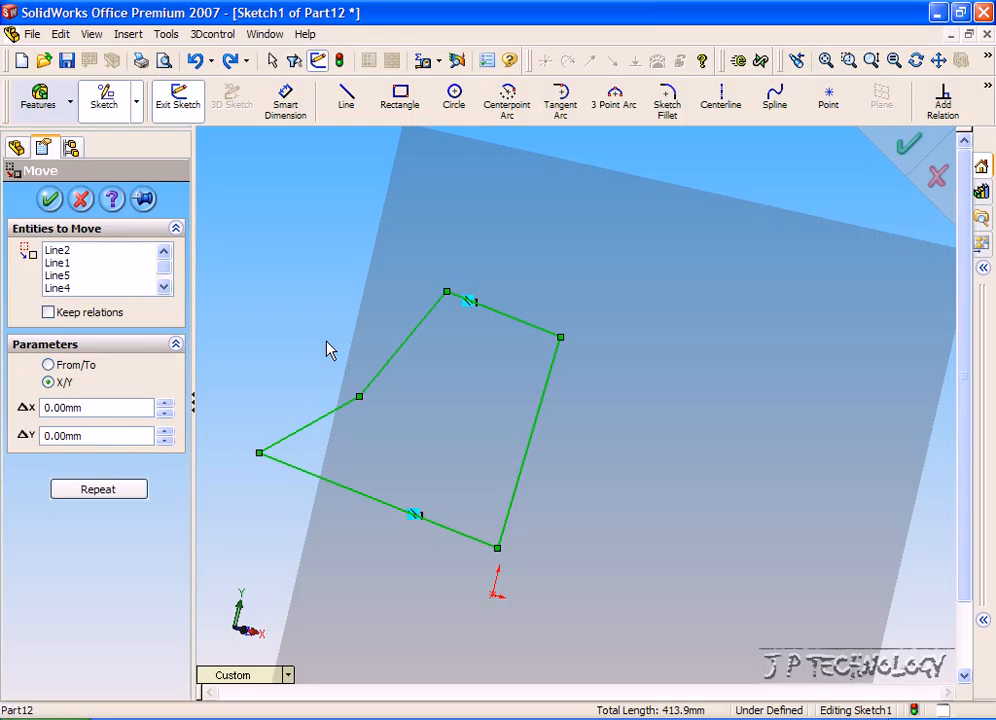
mouse_move(392, 352)
middle_mouse_down()
mouse_move(356, 349)
mouse_move(352, 360)
middle_mouse_up()
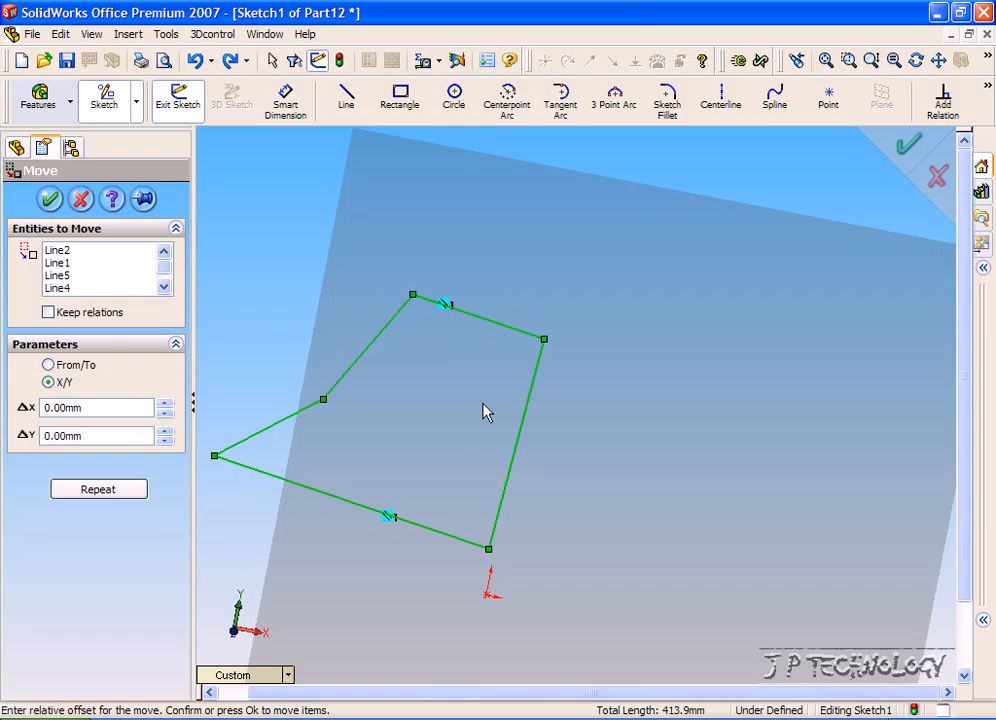
left_click_drag(118, 410, 4, 393)
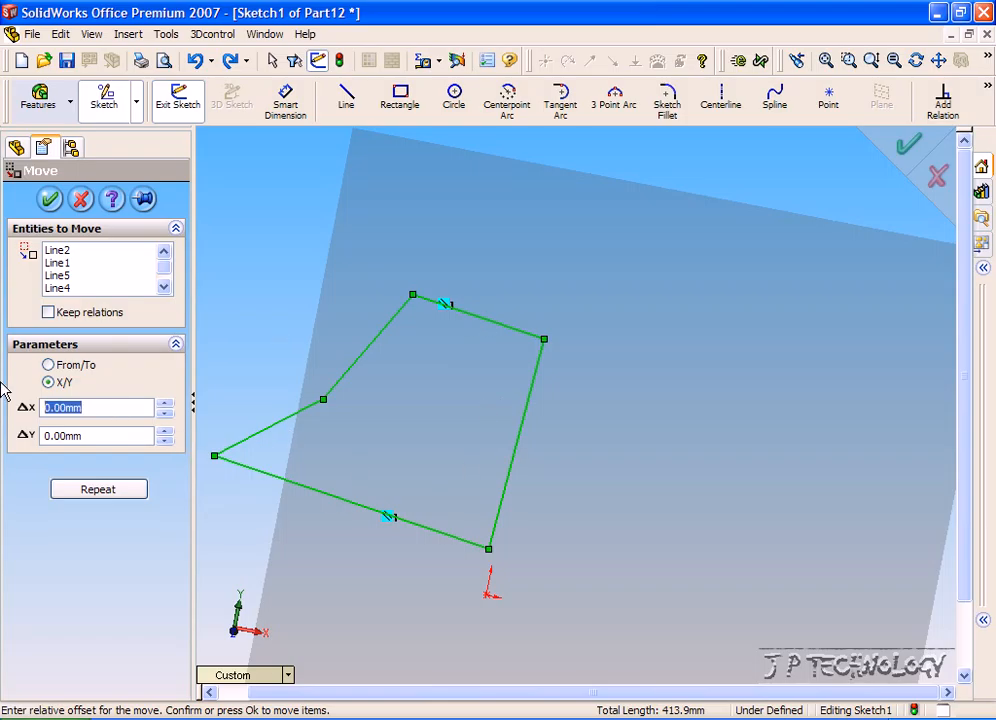
type("50")
left_click(109, 437)
left_click_drag(109, 437, 3, 430)
type("-")
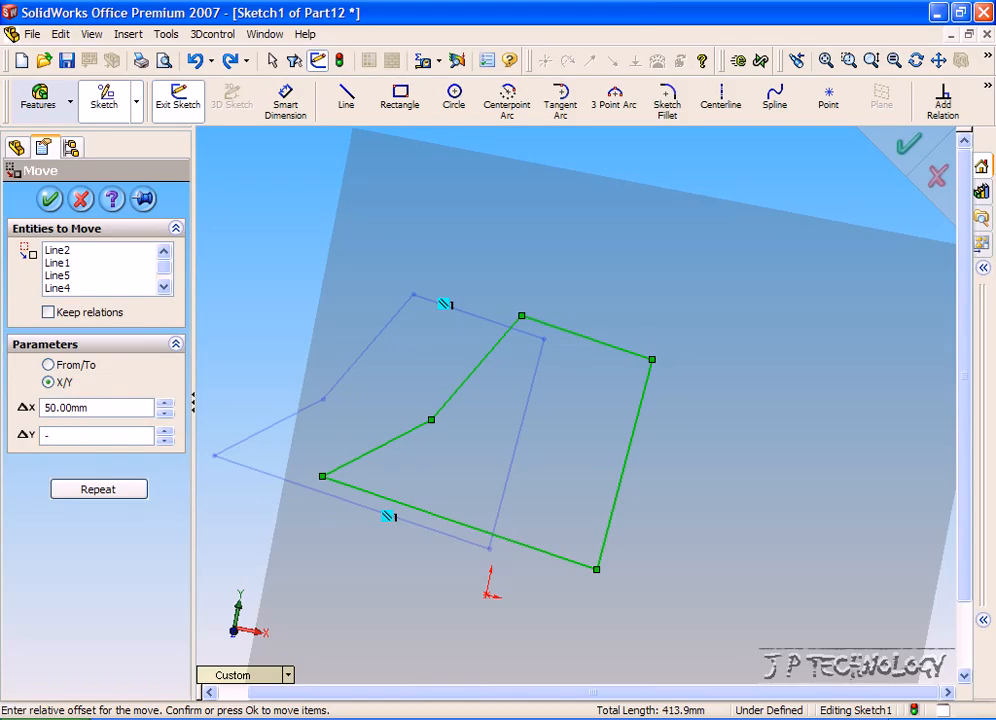
left_click(92, 407)
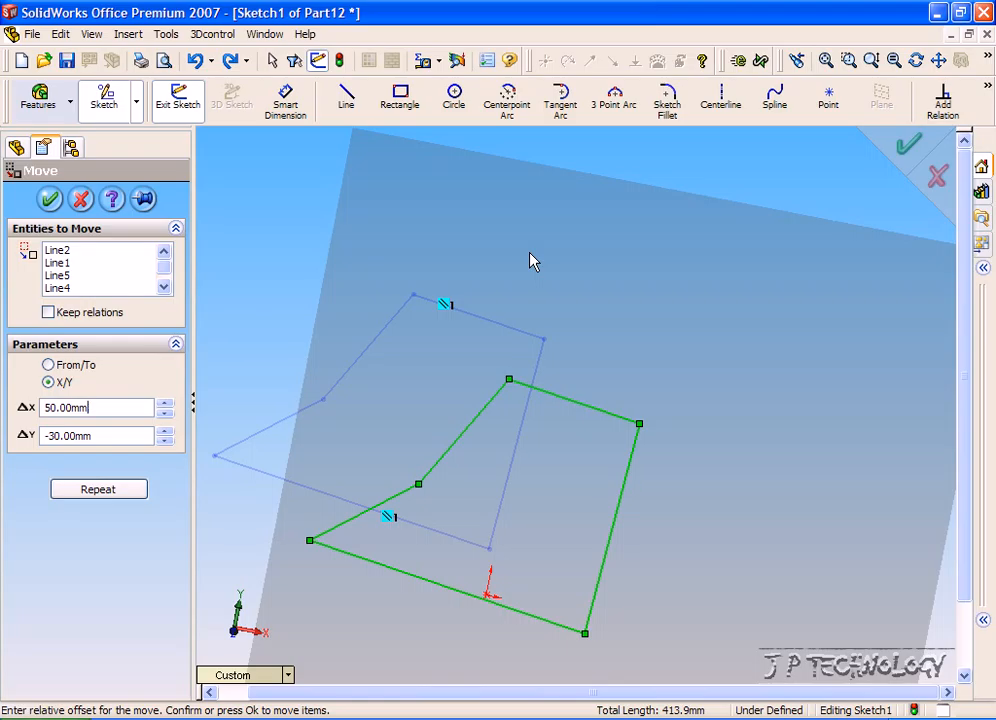
Remove Line4 and Line5, the lower edge and the short line beside it, from the entities to move.
left_click(113, 287)
key("Delete")
left_click(107, 276)
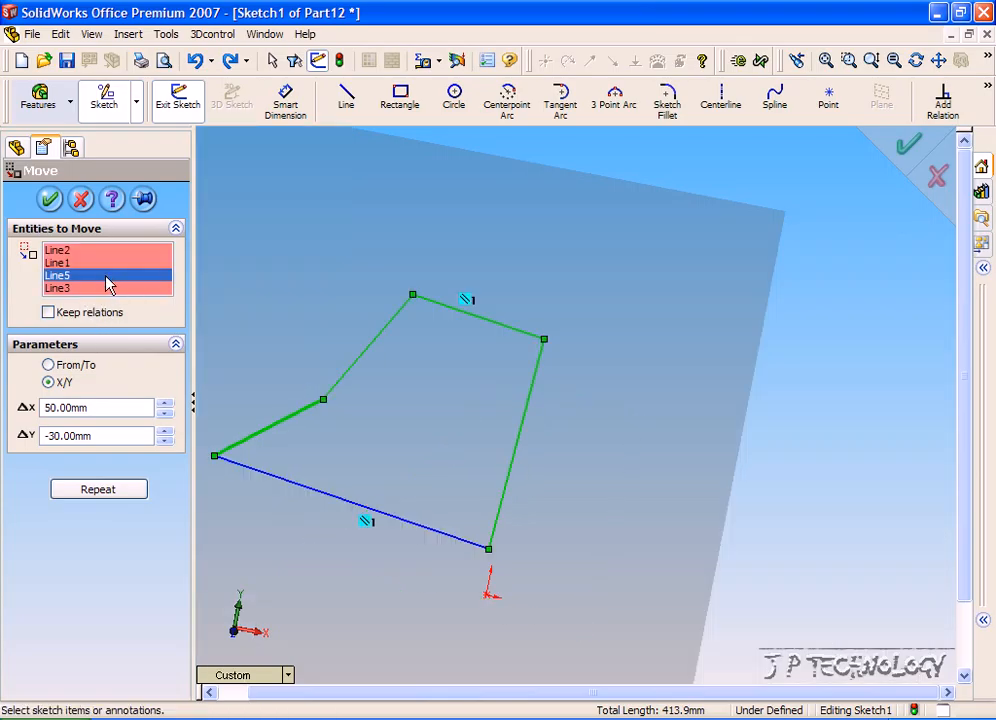
key("Delete")
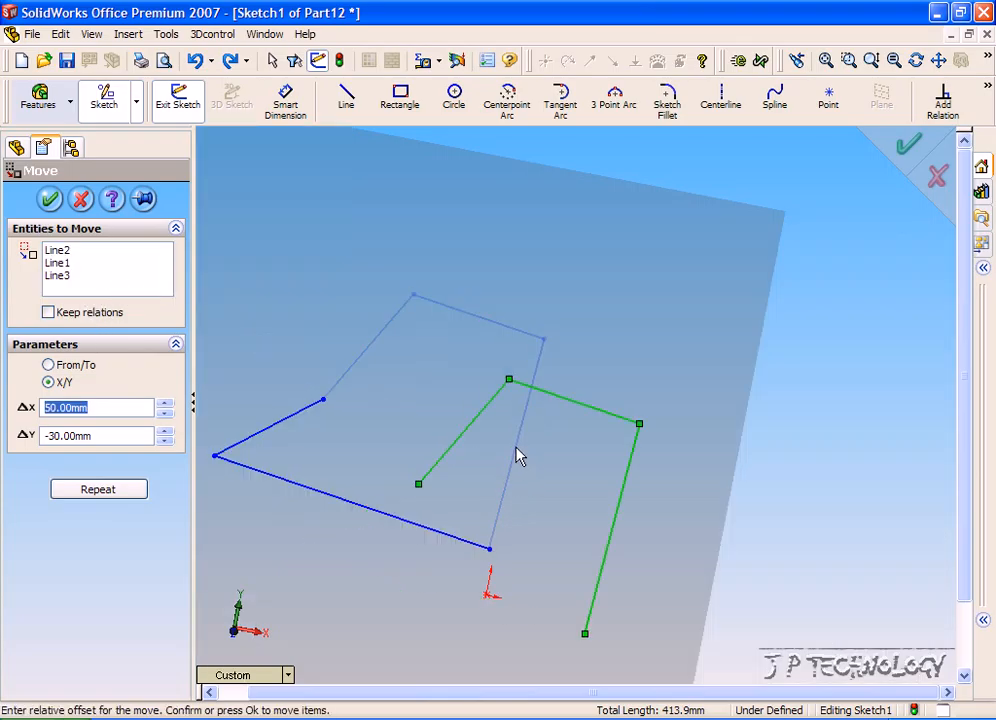
Try a From/To move of the three remaining lines from the vertex nearest the origin, and return to X/Y offsets.
left_click(78, 366)
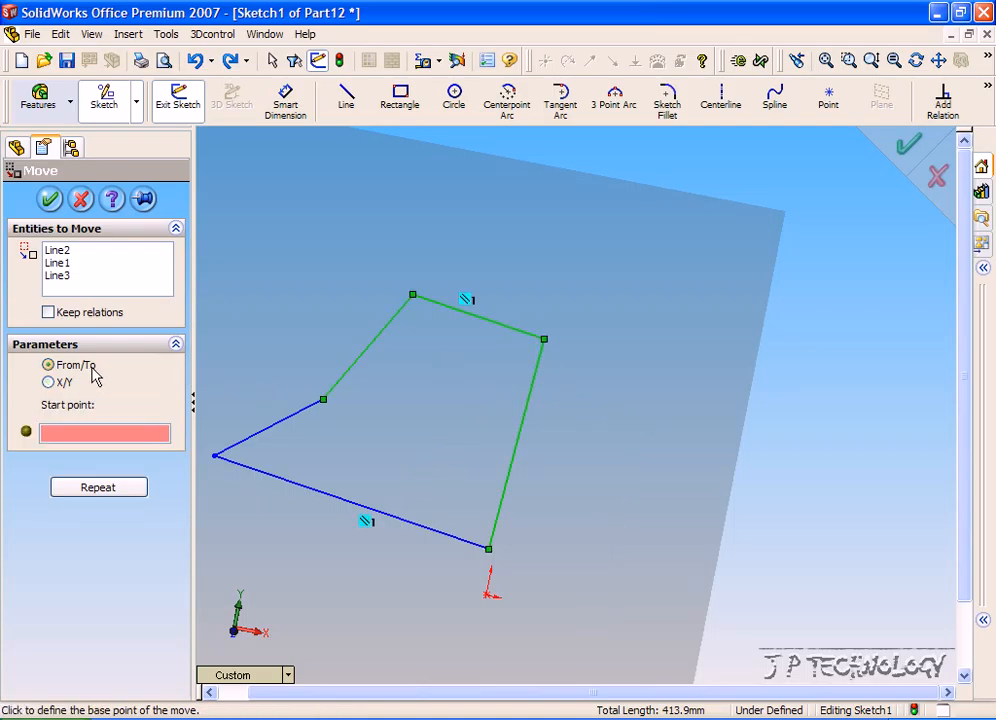
left_click(488, 548)
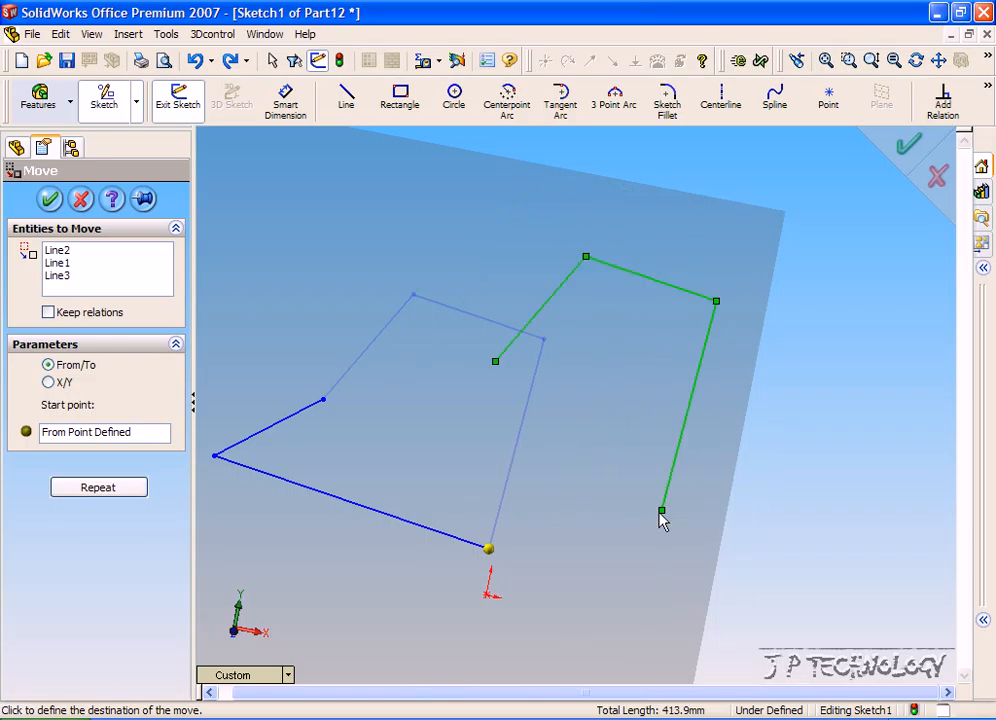
left_click(48, 383)
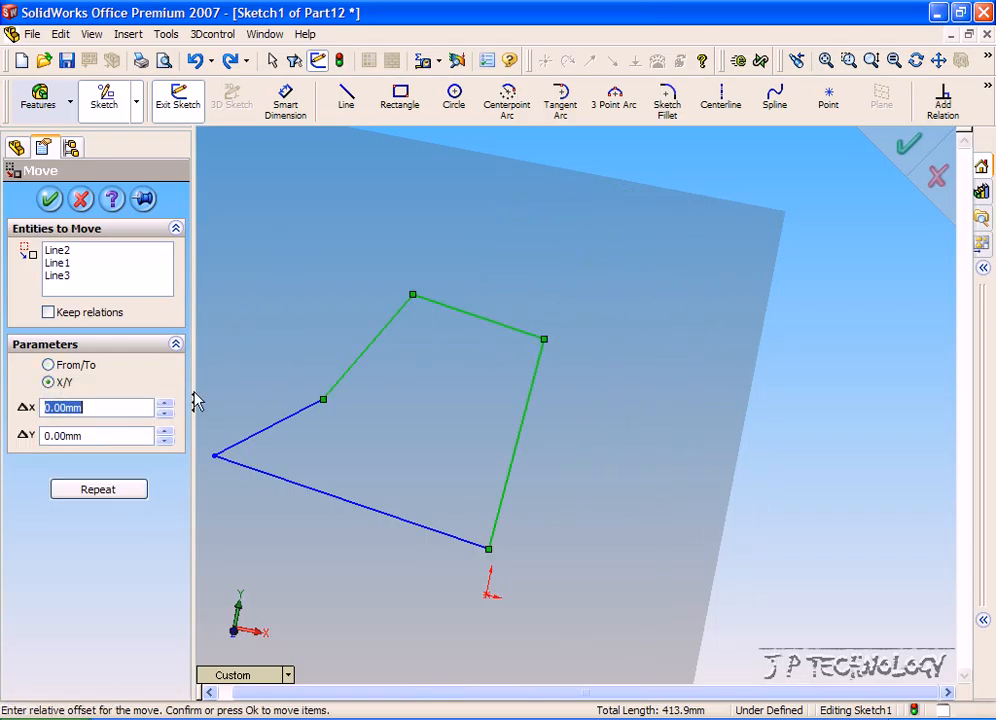
Set the X offset of the three remaining lines to 50 mm.
type("50")
left_click(105, 431)
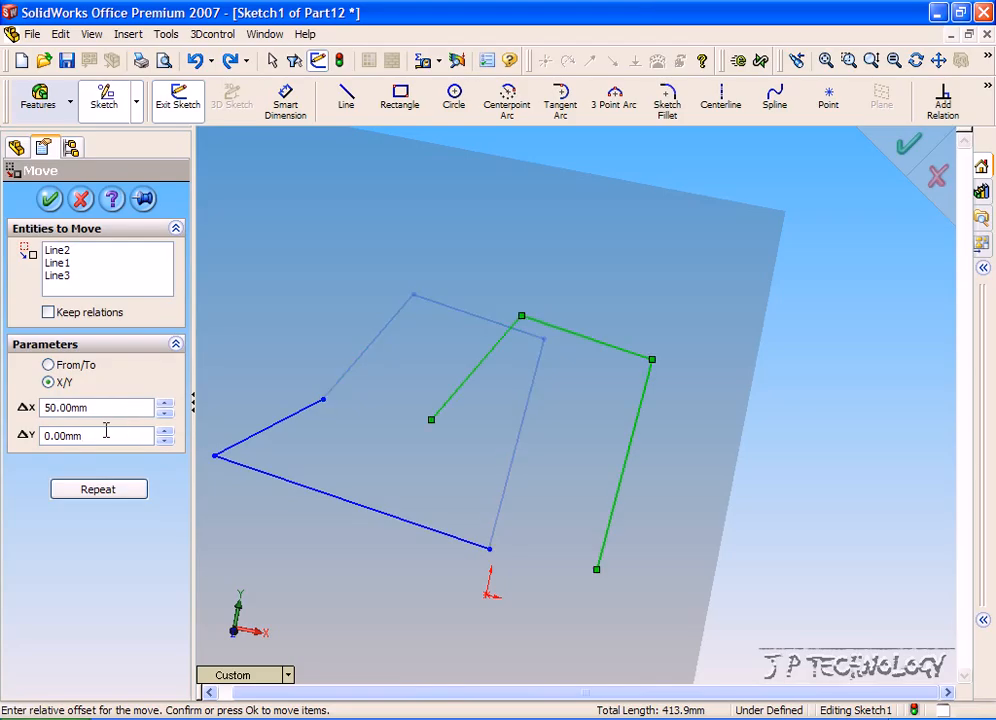